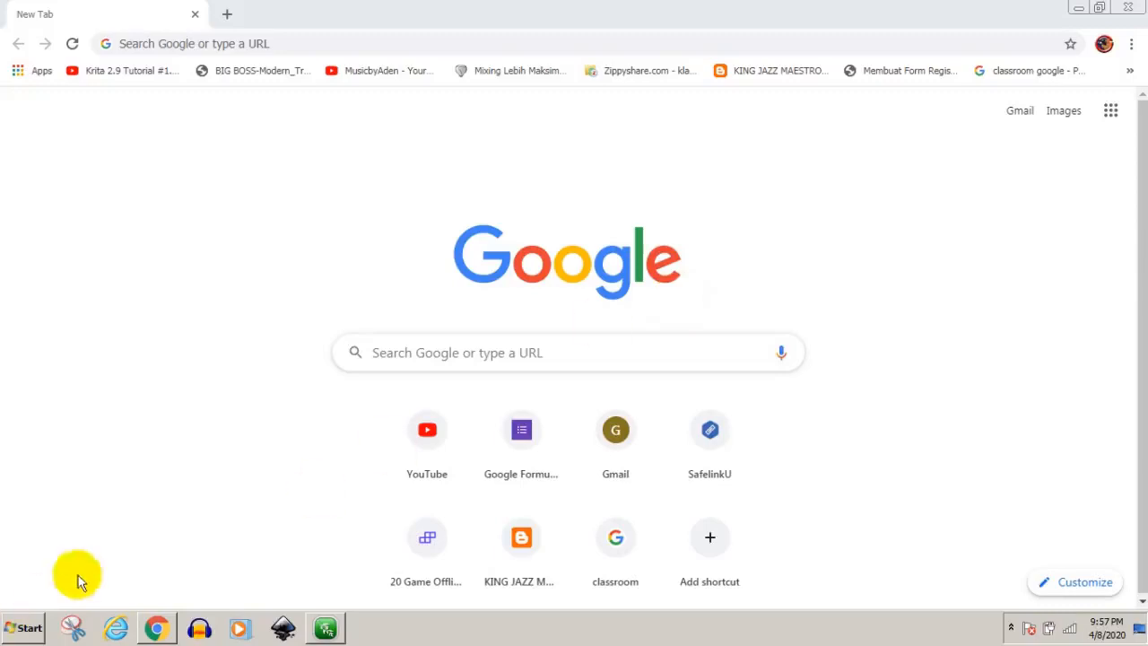
Step: Open the recent Notepad file "nulis dgn suara.txt", highlight its "google translate" line, and minimize the file
click(21, 627)
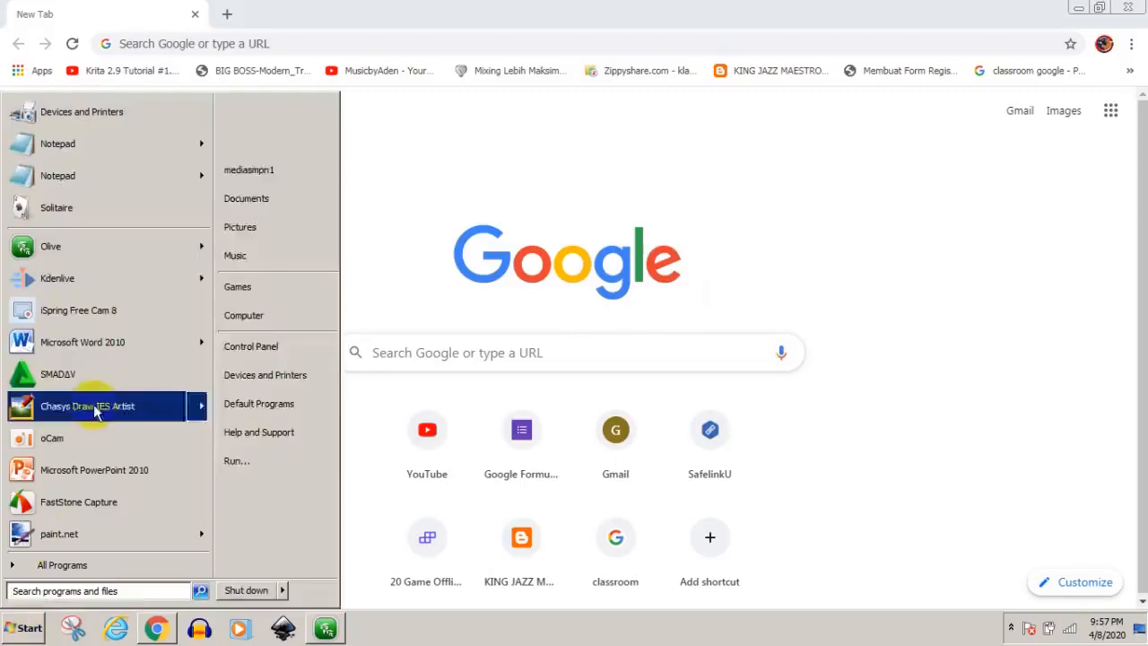
mouse_move(96, 411)
mouse_move(75, 189)
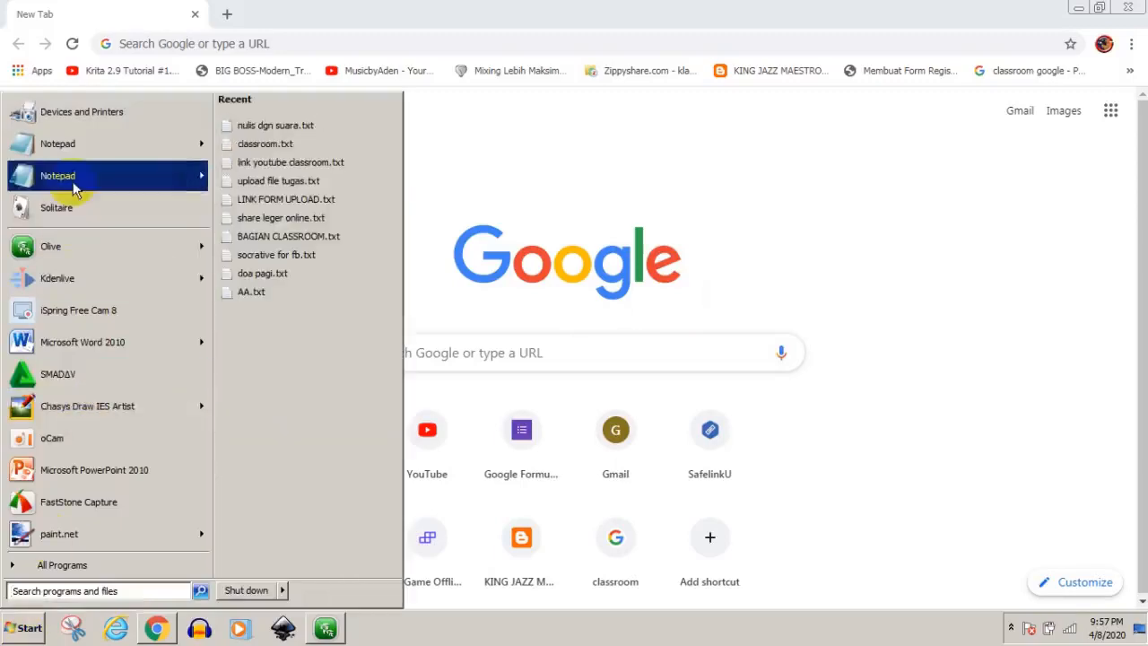
click(273, 124)
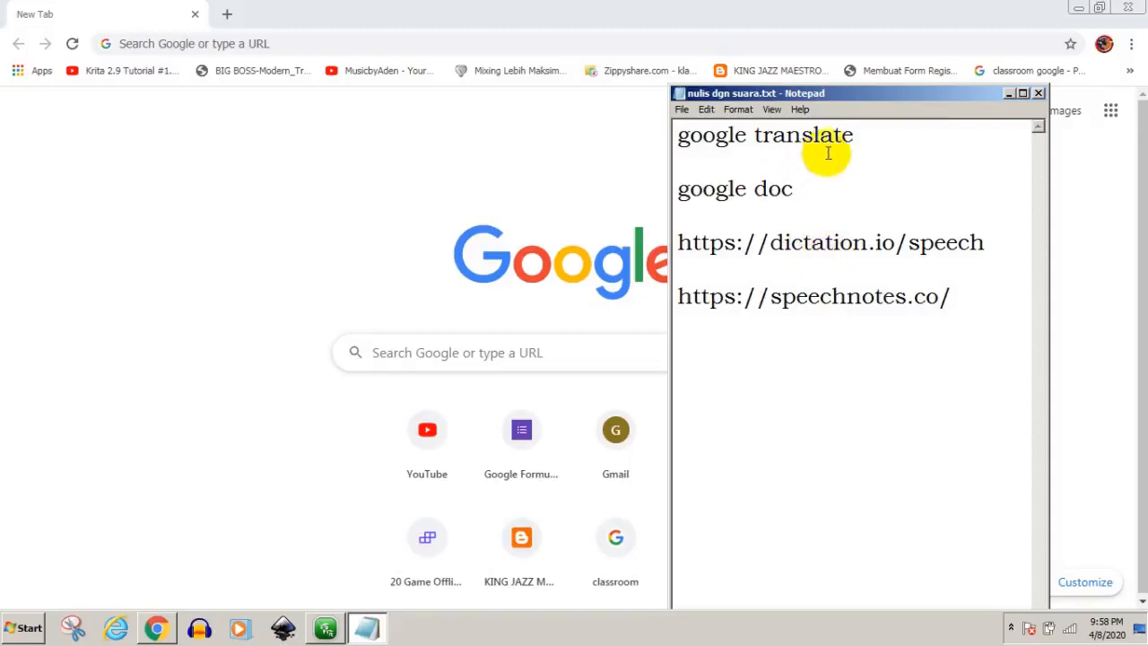
drag(860, 141, 683, 143)
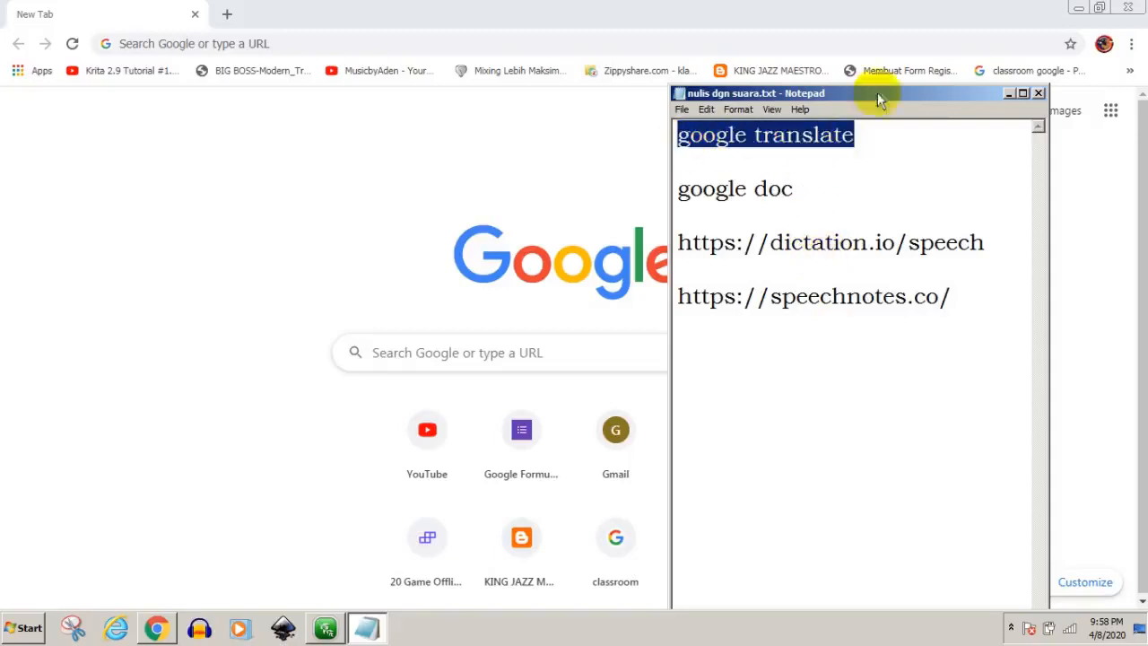
click(1007, 94)
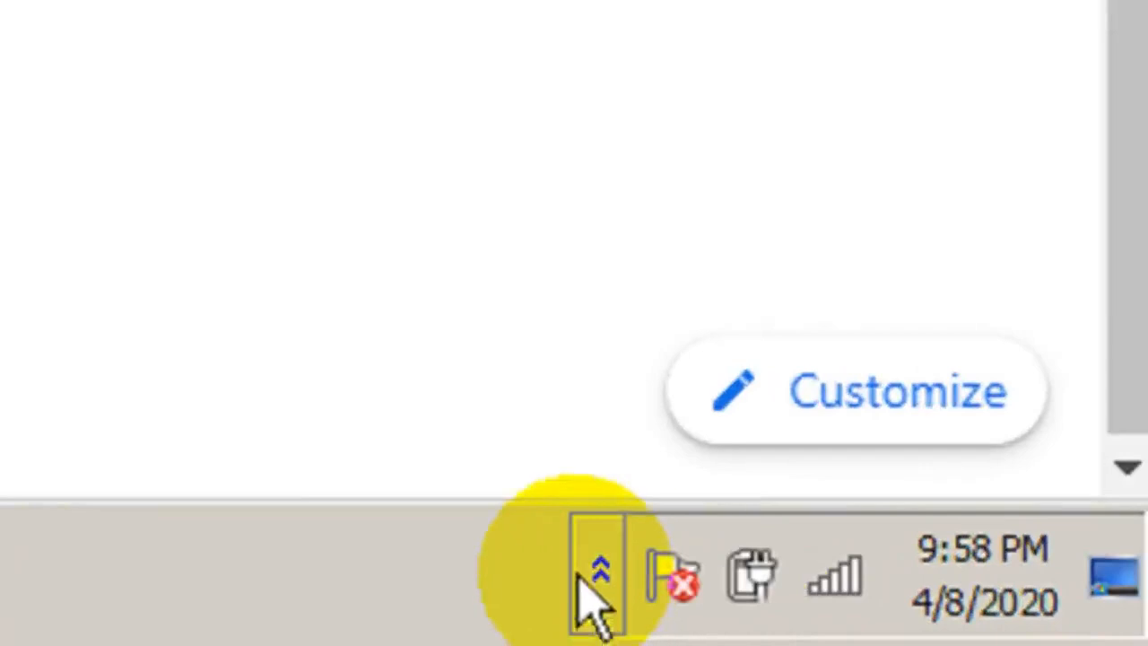
Step: Open the Windows recording devices list from the volume control and inspect both listed microphones
click(582, 585)
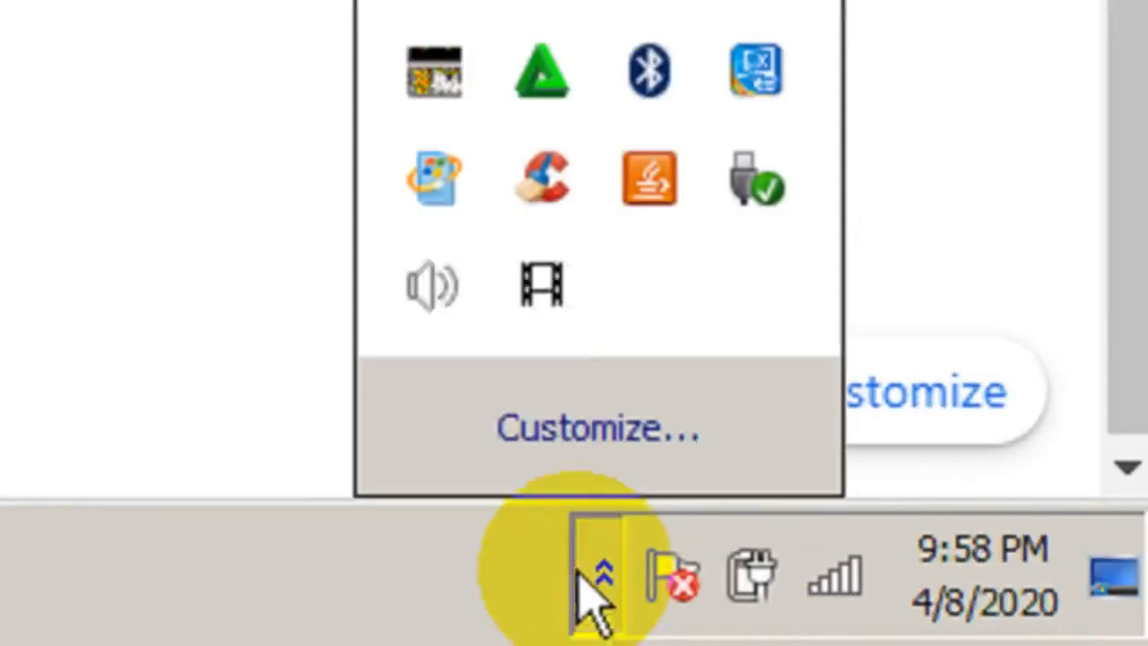
right_click(415, 289)
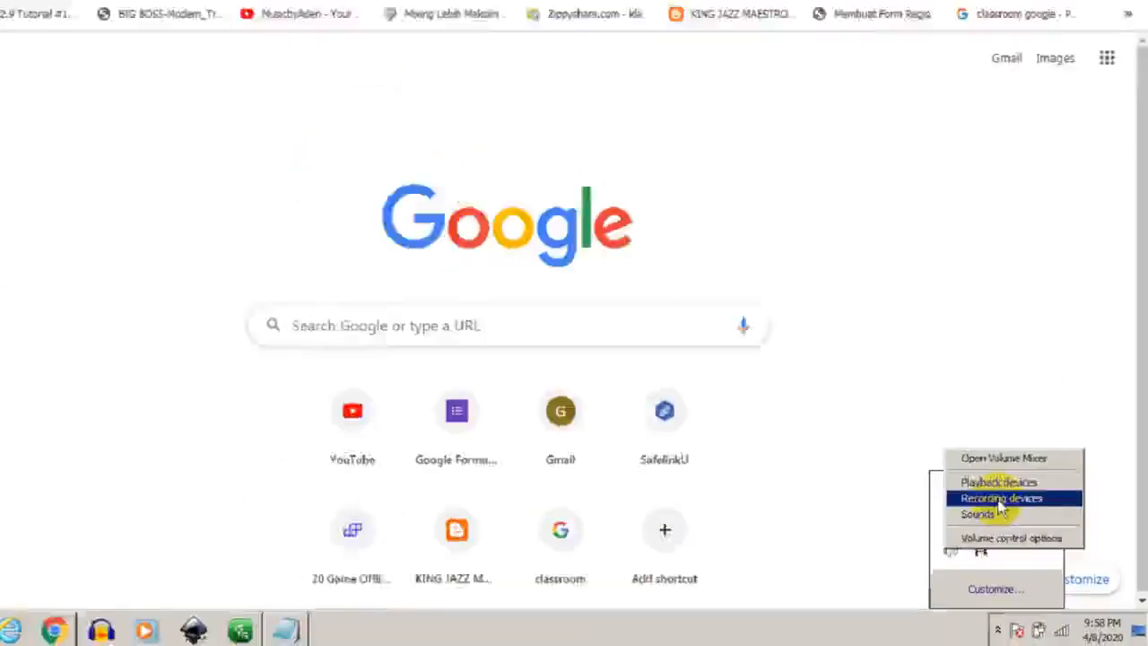
click(609, 205)
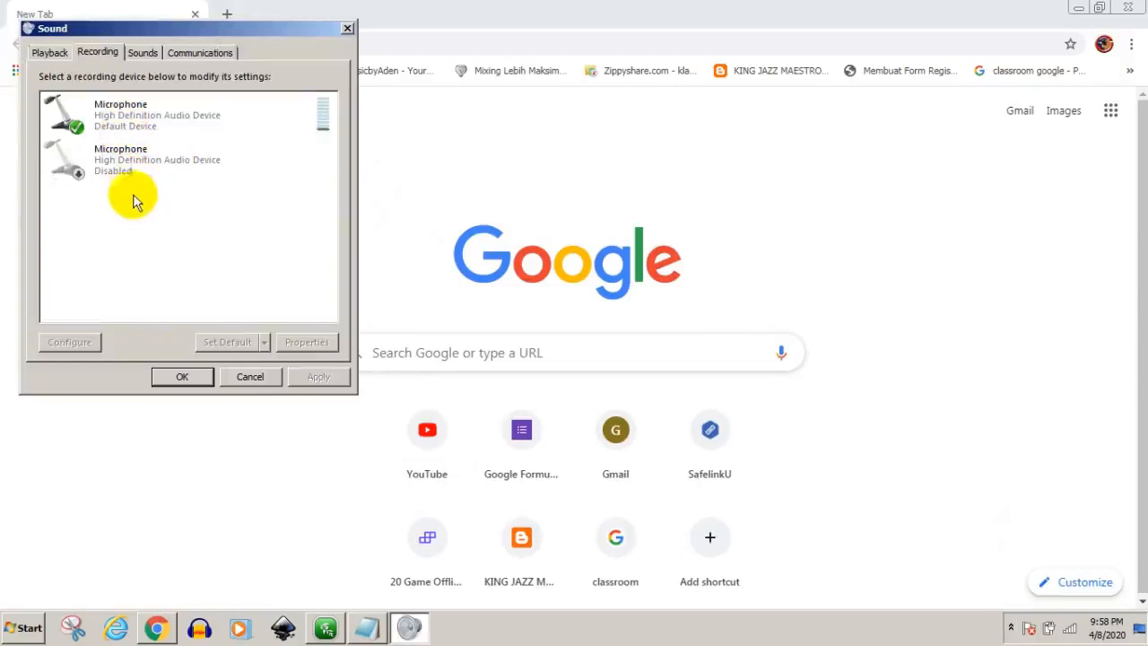
click(134, 166)
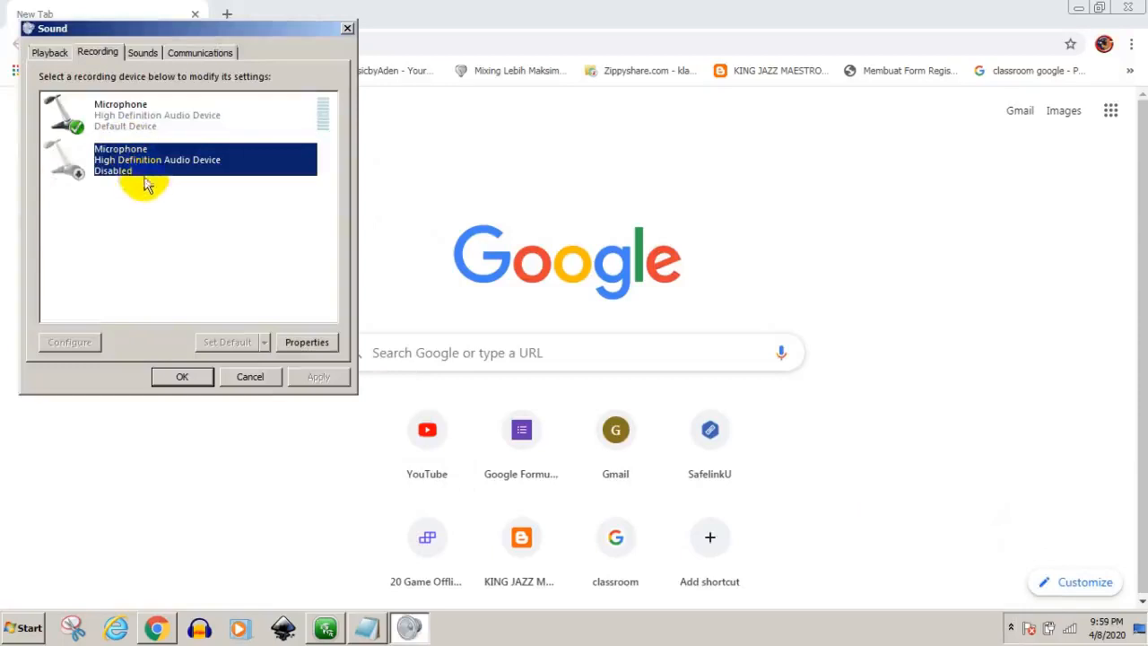
click(143, 117)
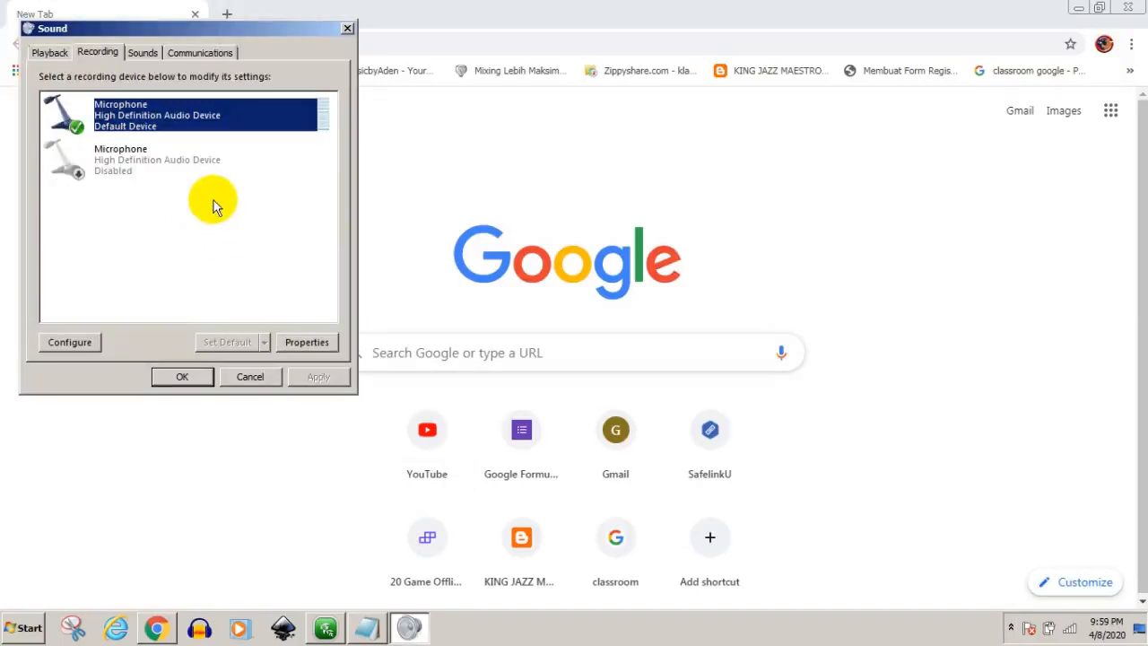
Step: Enable the disabled microphone and check its available device options without changing its default communication setting
click(126, 173)
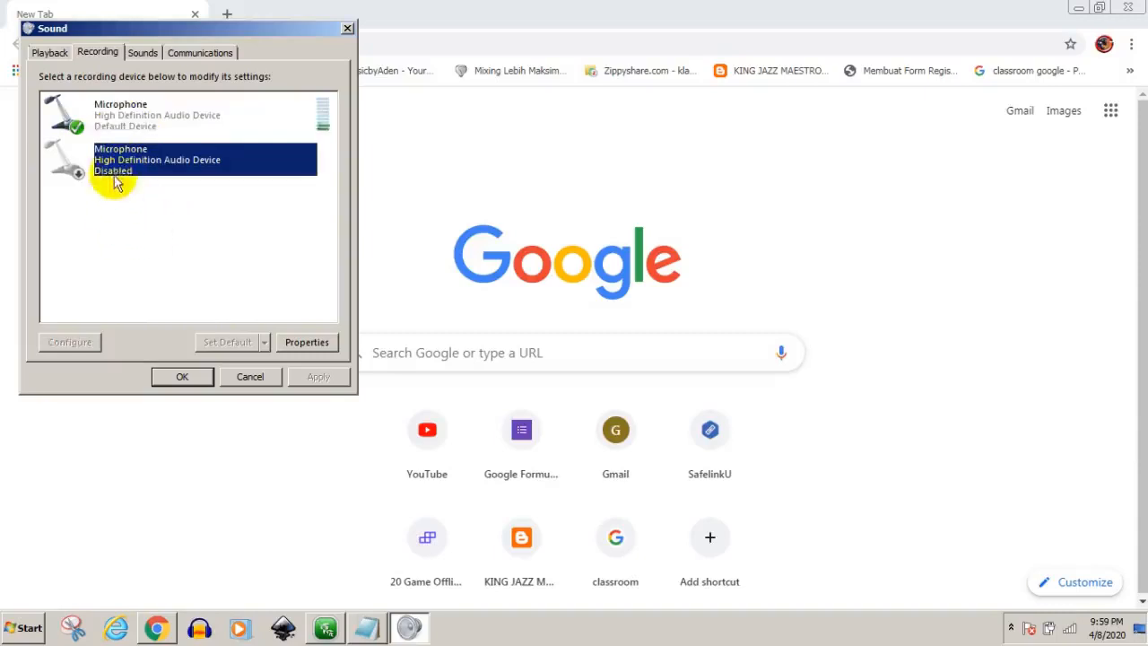
right_click(116, 173)
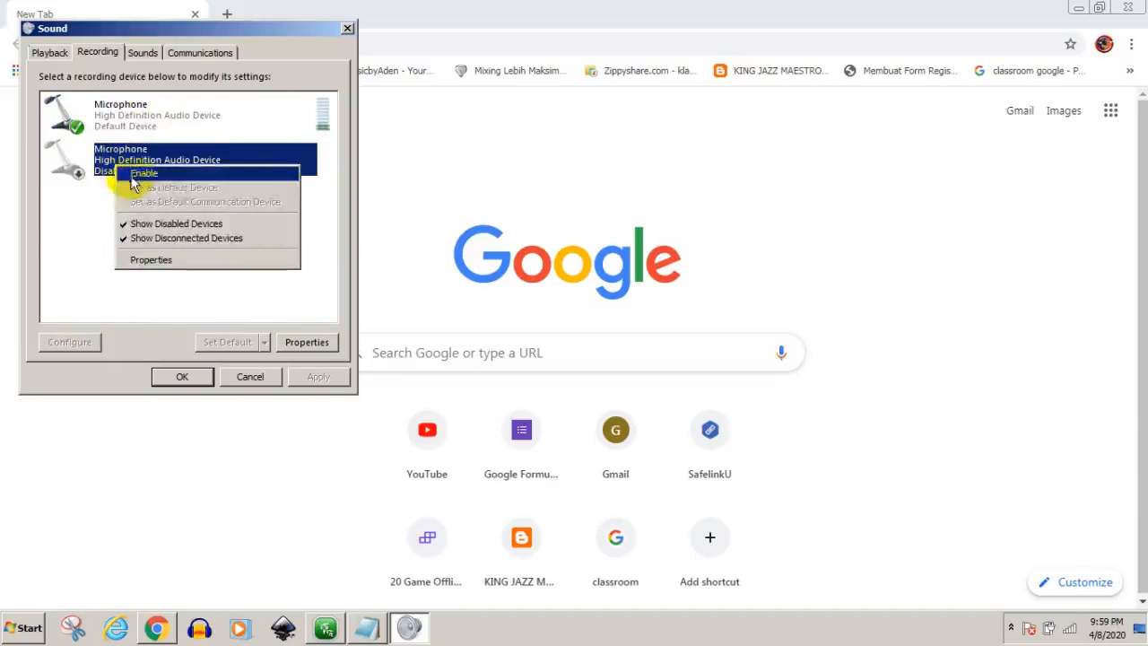
click(141, 179)
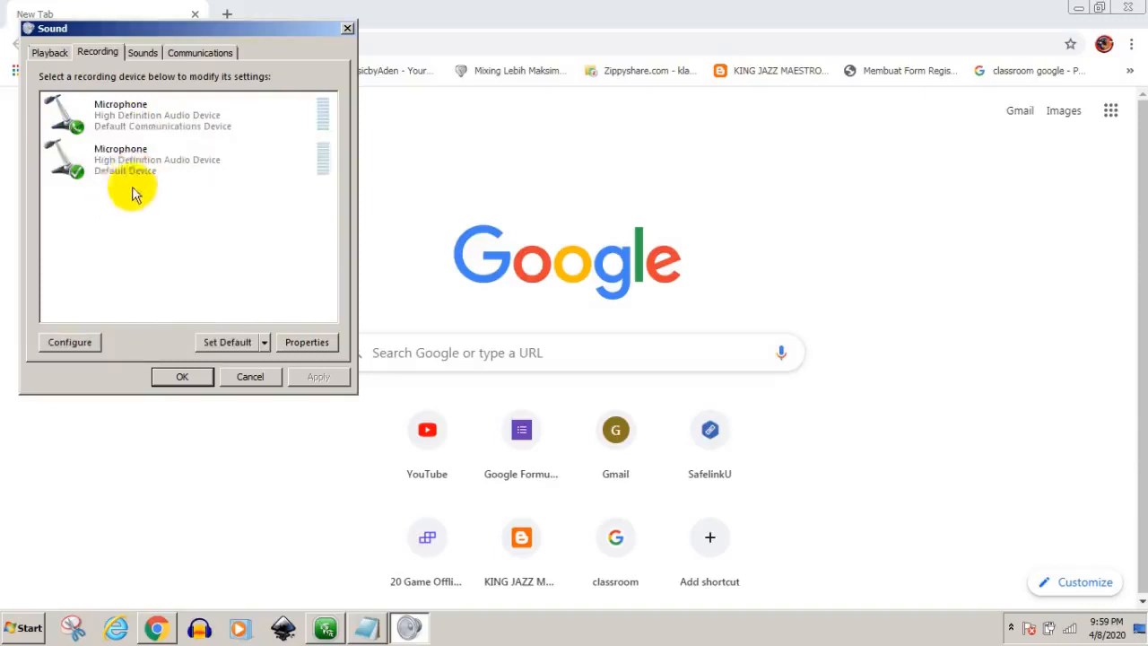
right_click(120, 163)
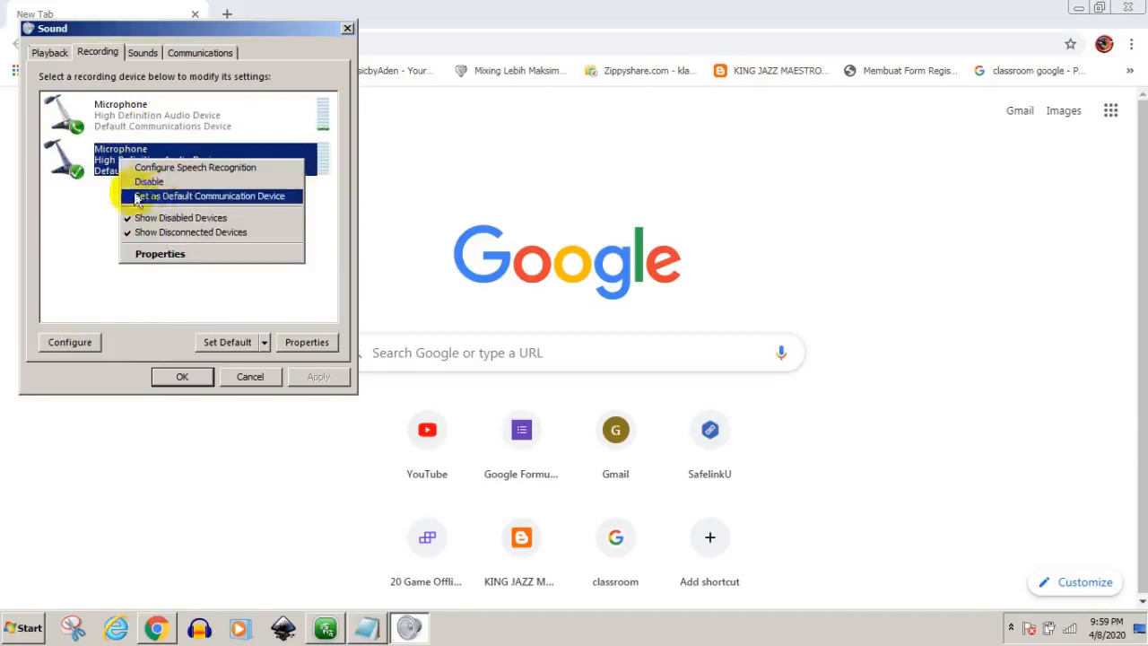
click(106, 200)
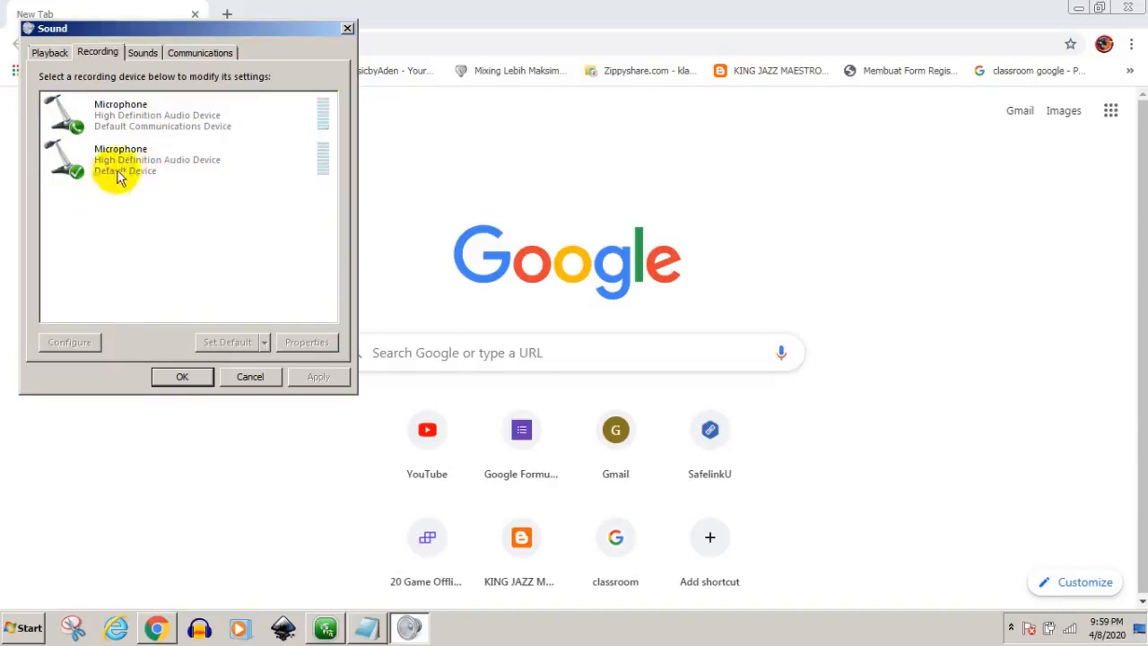
Step: Disable the microphone that serves as the default communications device
click(136, 116)
right_click(143, 115)
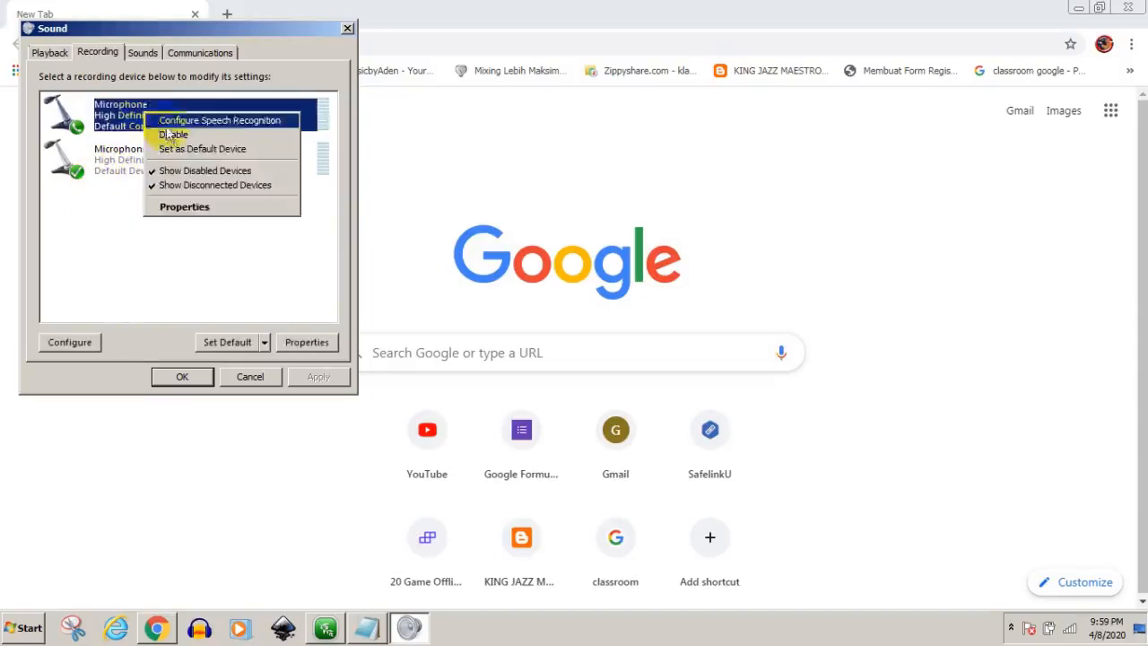
click(166, 134)
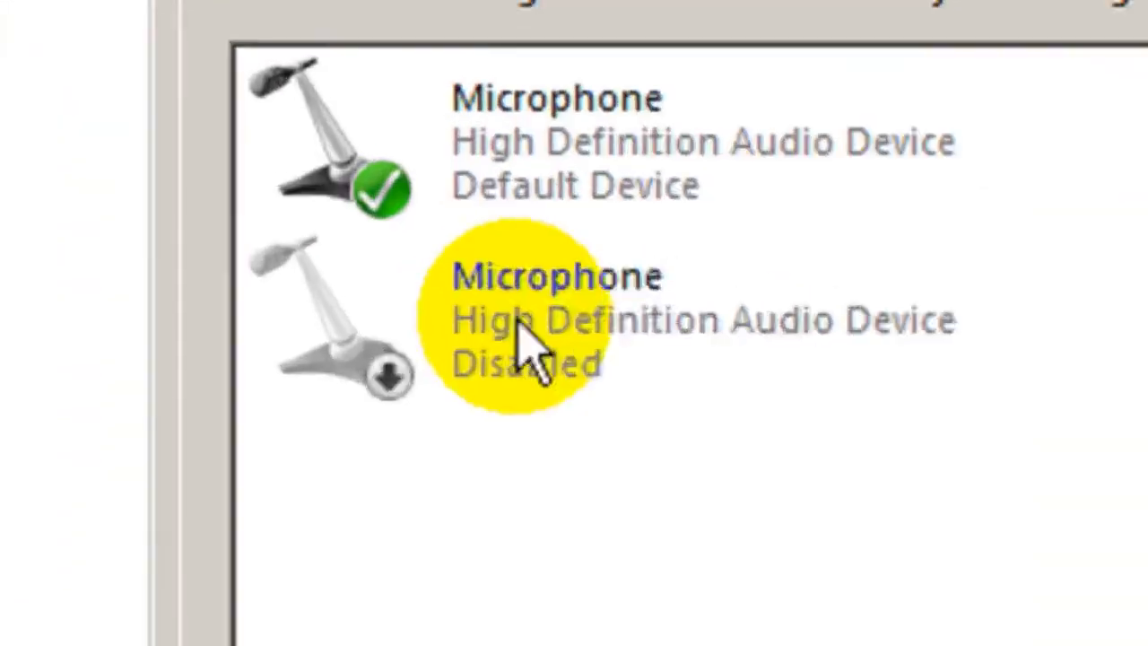
Step: Check the disabled microphone's options, select the default microphone, and close the Sound settings
click(518, 318)
right_click(520, 316)
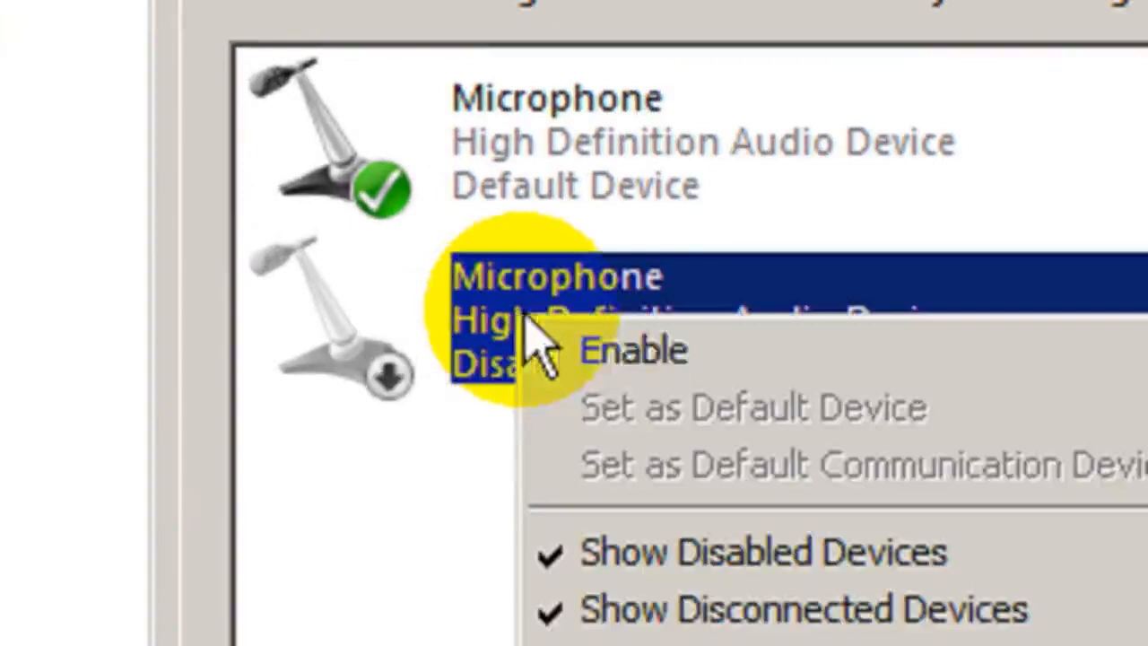
click(435, 318)
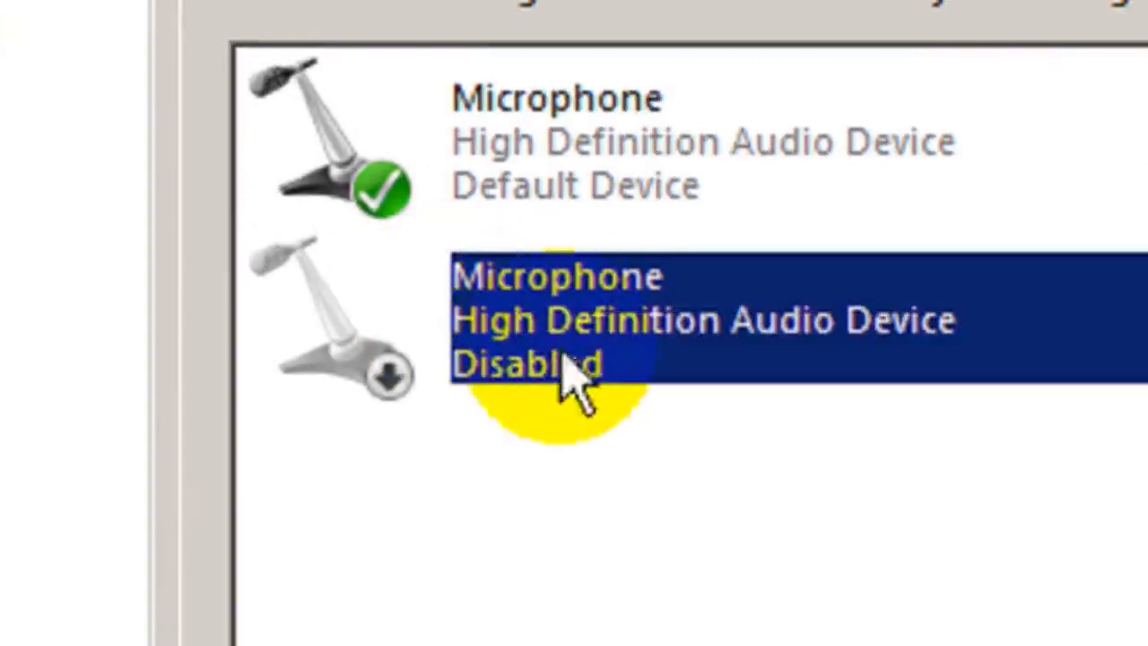
click(610, 141)
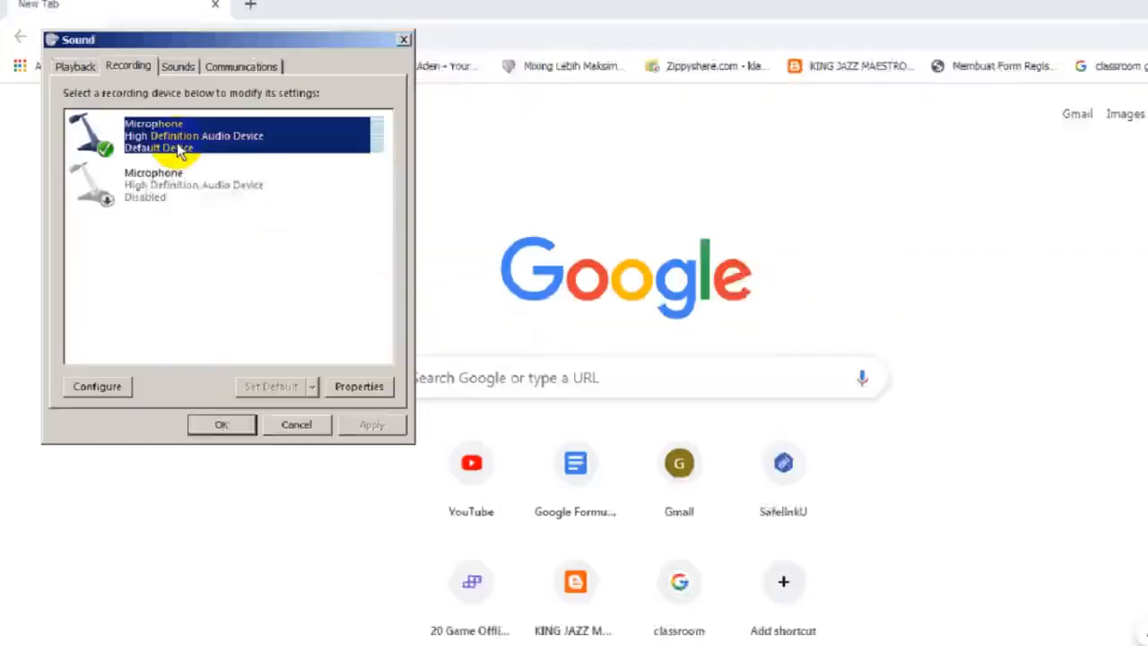
click(201, 396)
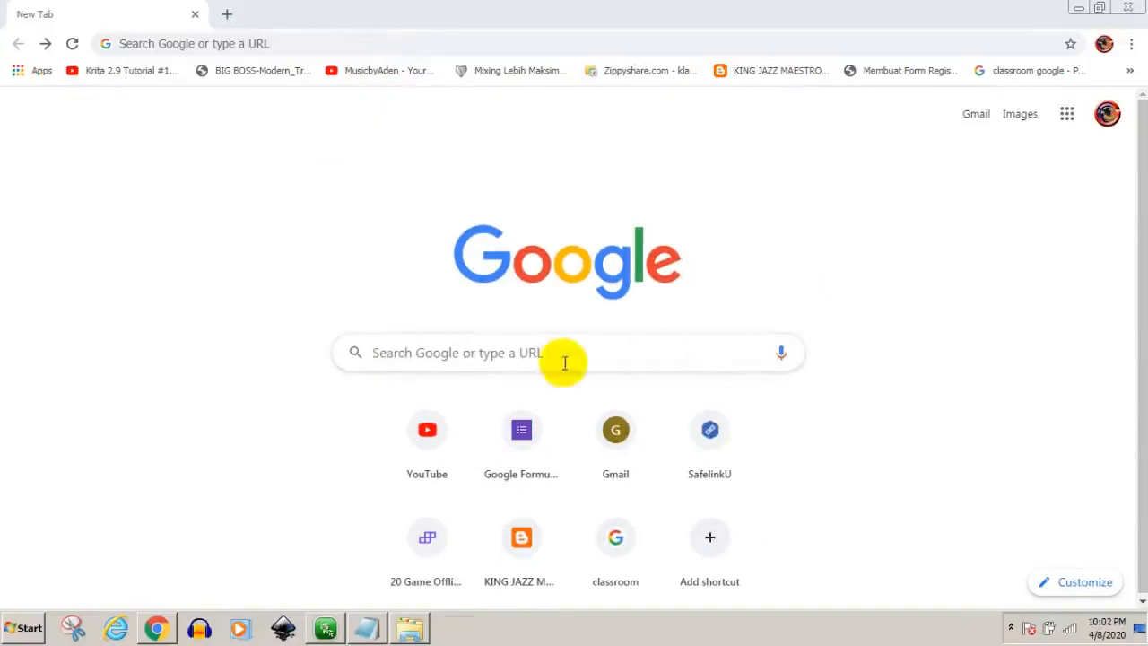
Step: Search Google for "translate" and open the full Google Terjemahan page from the results
click(525, 353)
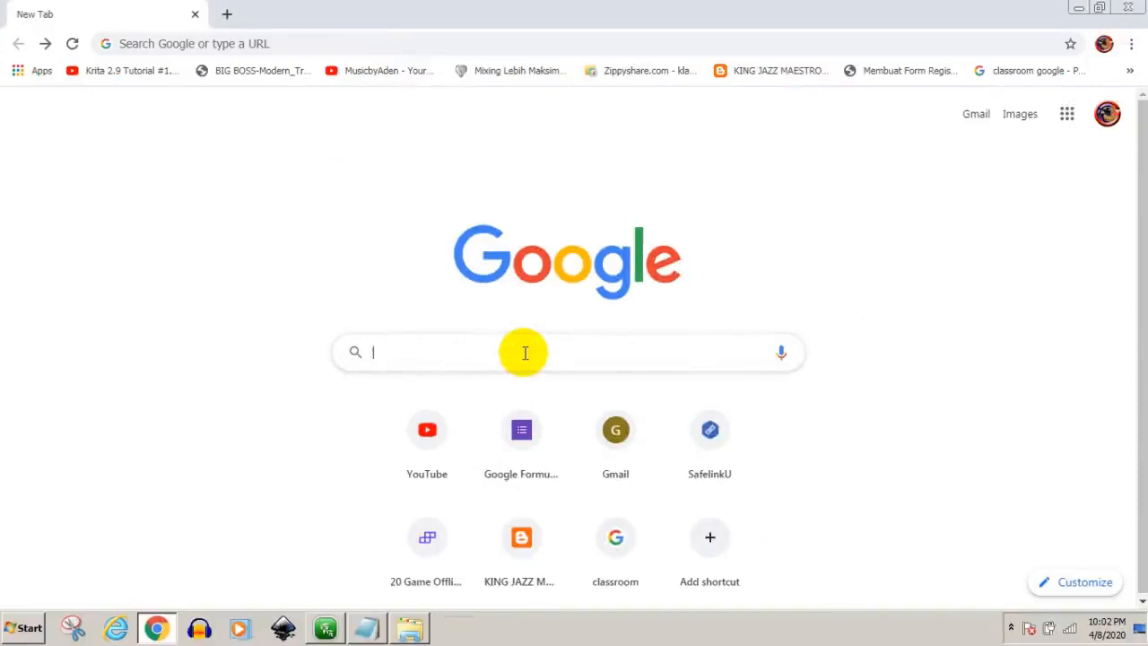
text(trans)
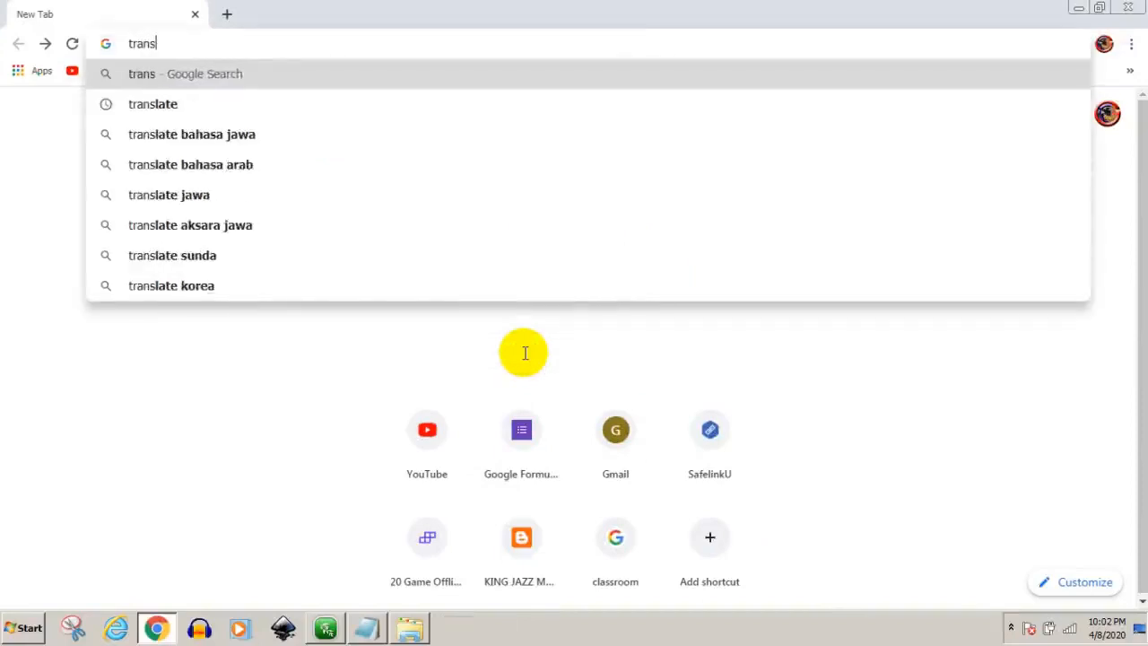
text(late)
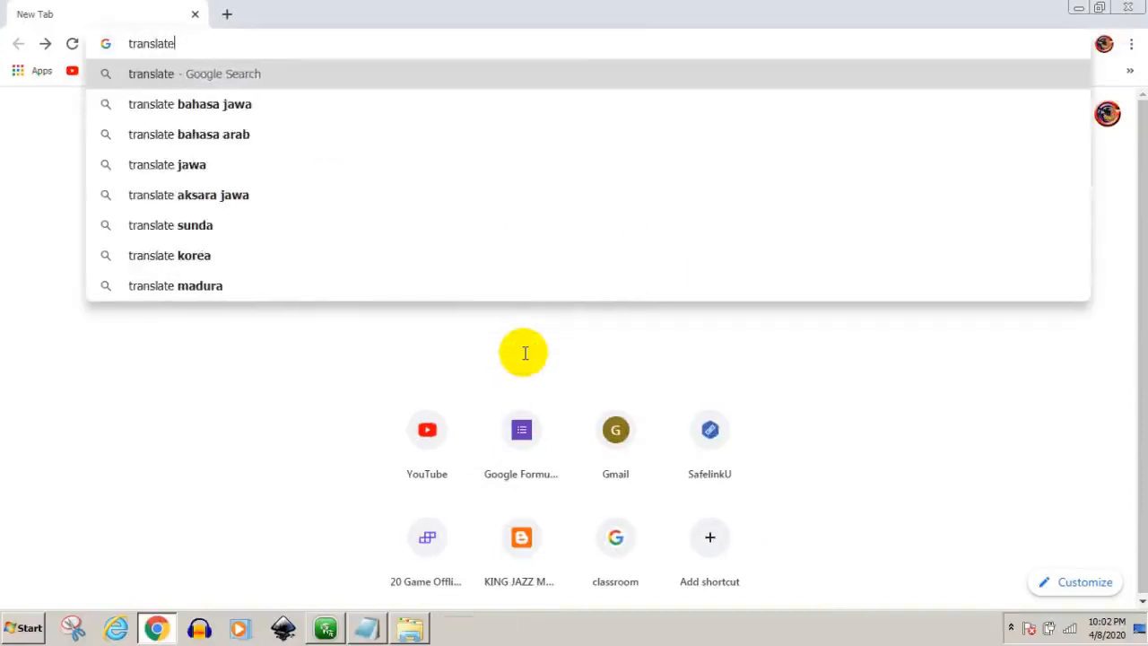
click(182, 77)
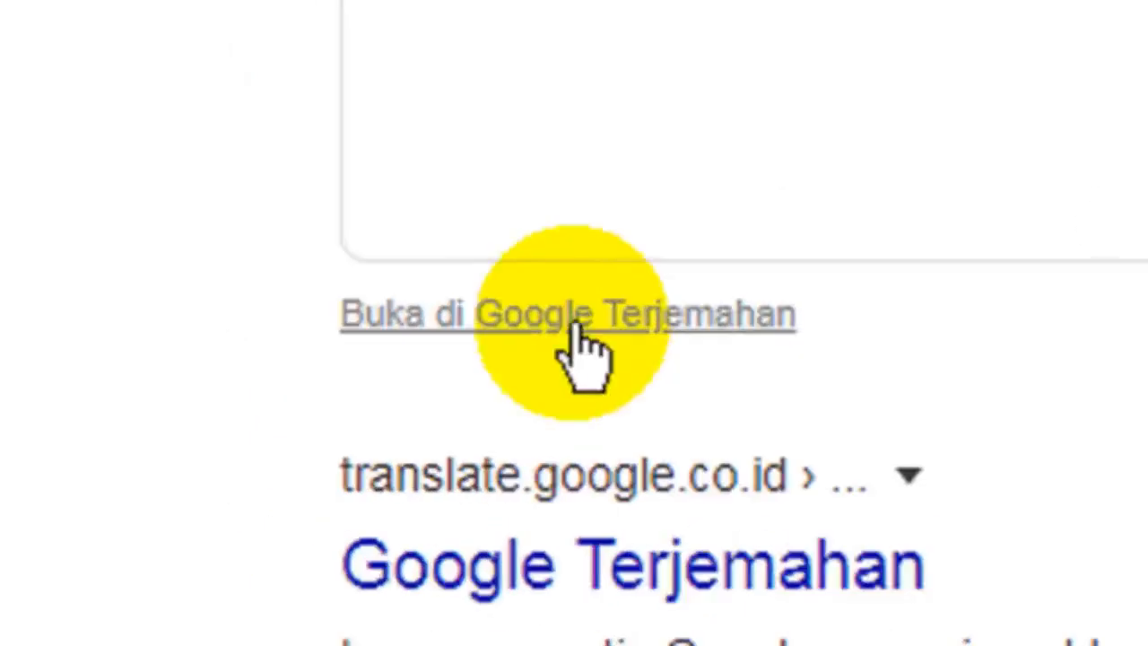
click(653, 323)
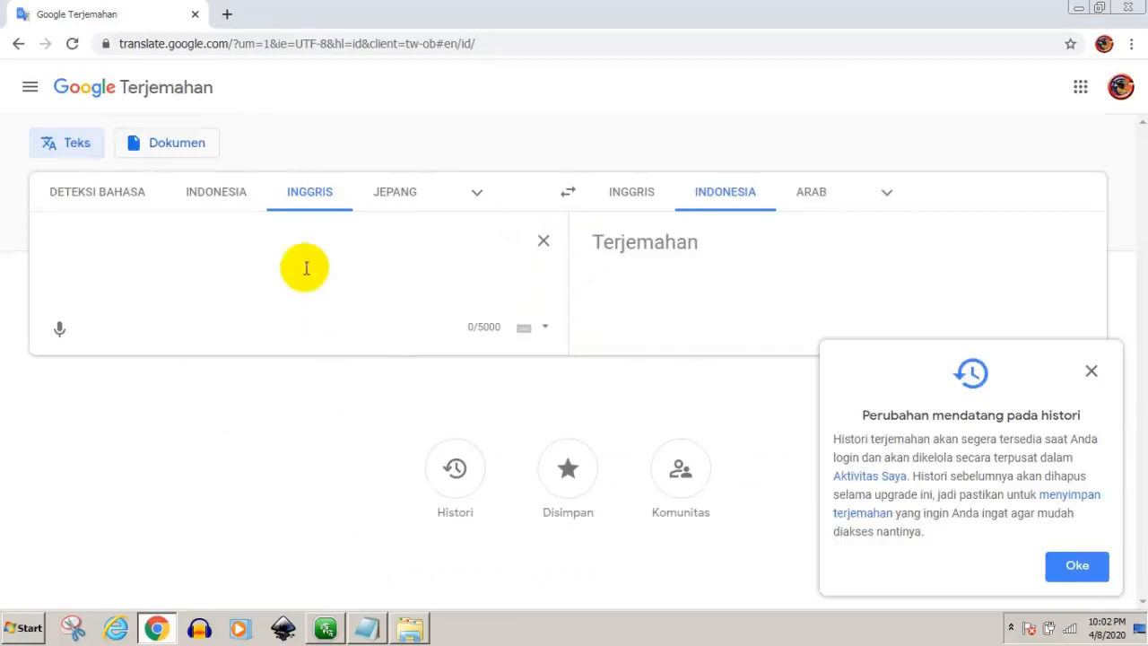
Step: Set the source language to Indonesia and dictate the passage from "teman-teman Pada kesempatan ini" to "semoga ini bermanfaat" by voice input
click(219, 192)
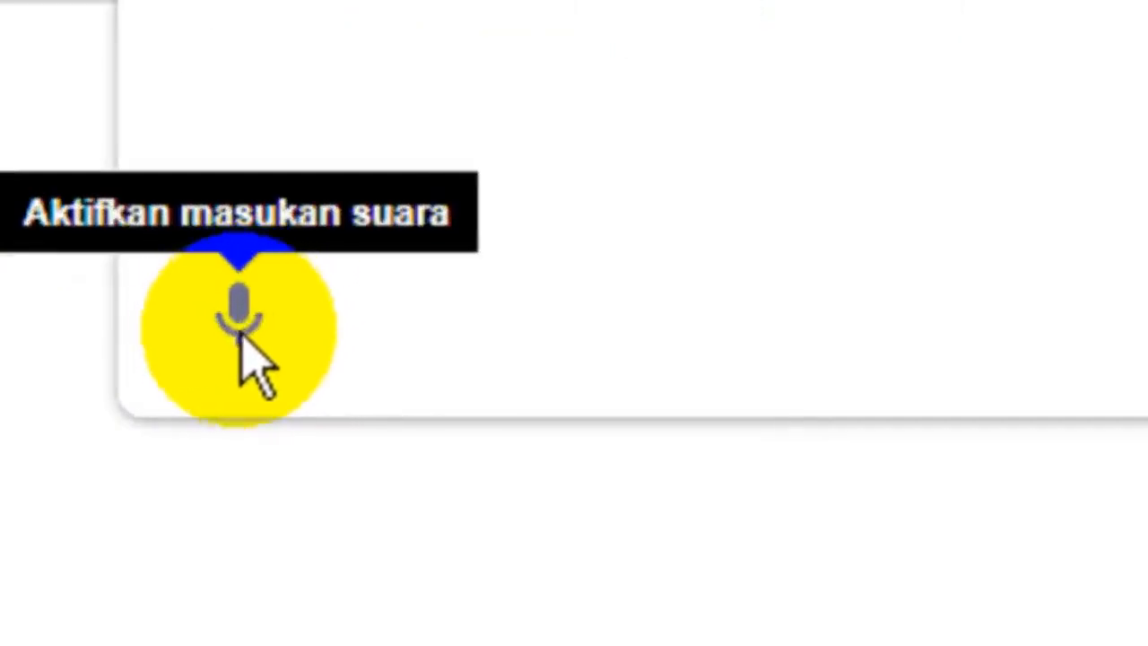
click(240, 328)
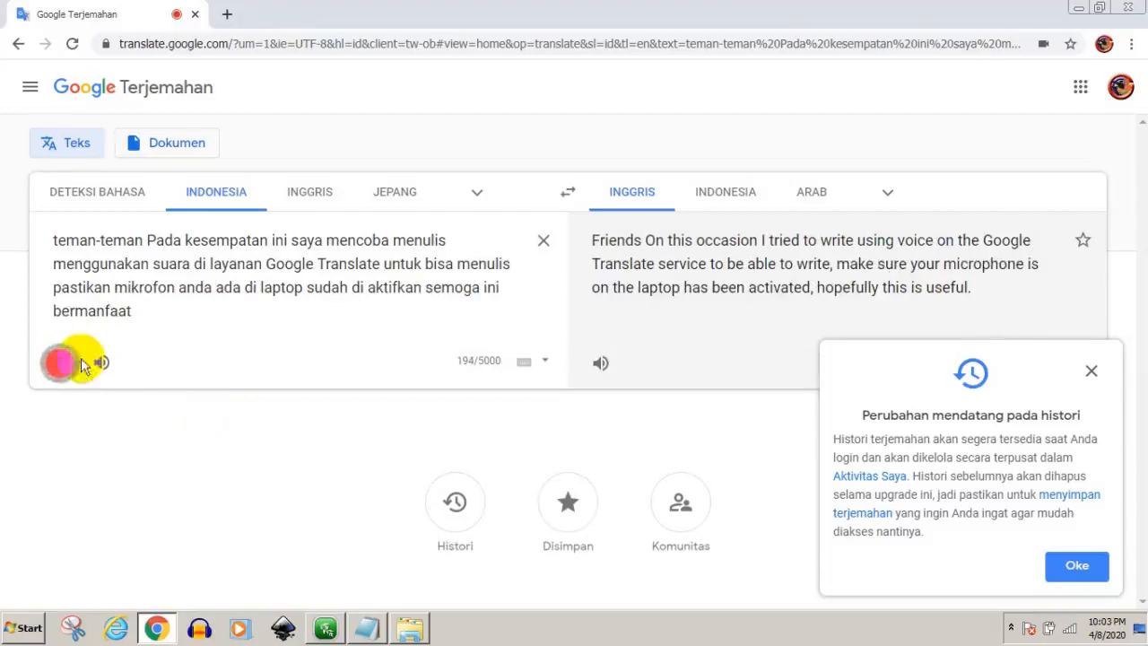
click(69, 367)
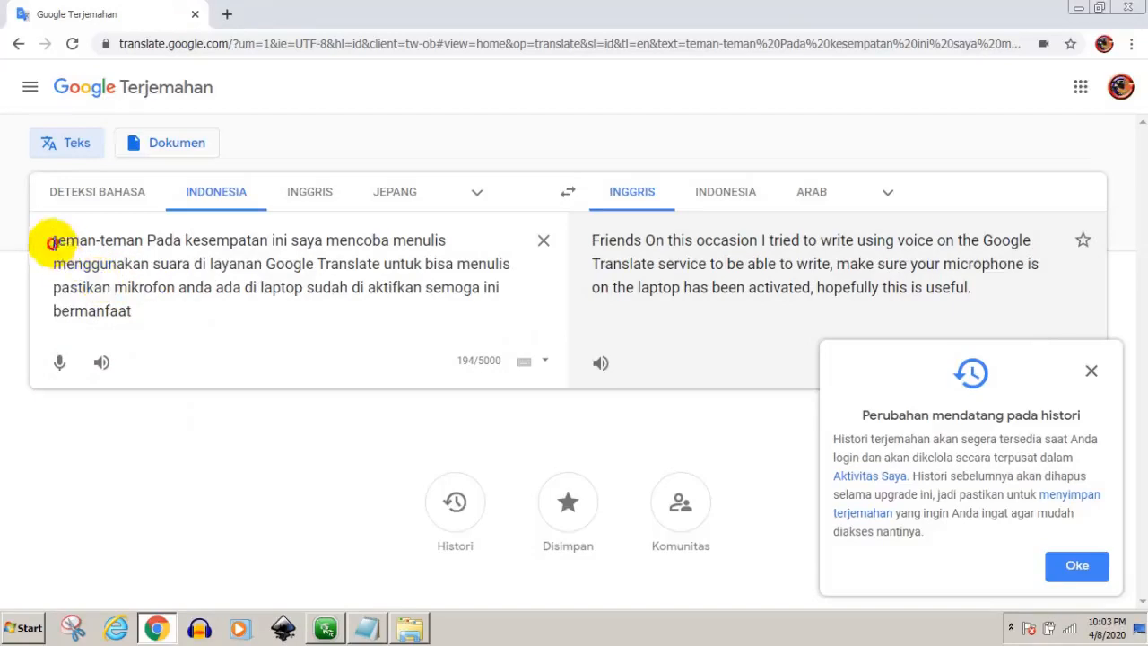
Step: Copy the whole dictated Indonesian passage from the source text area
drag(53, 242, 185, 316)
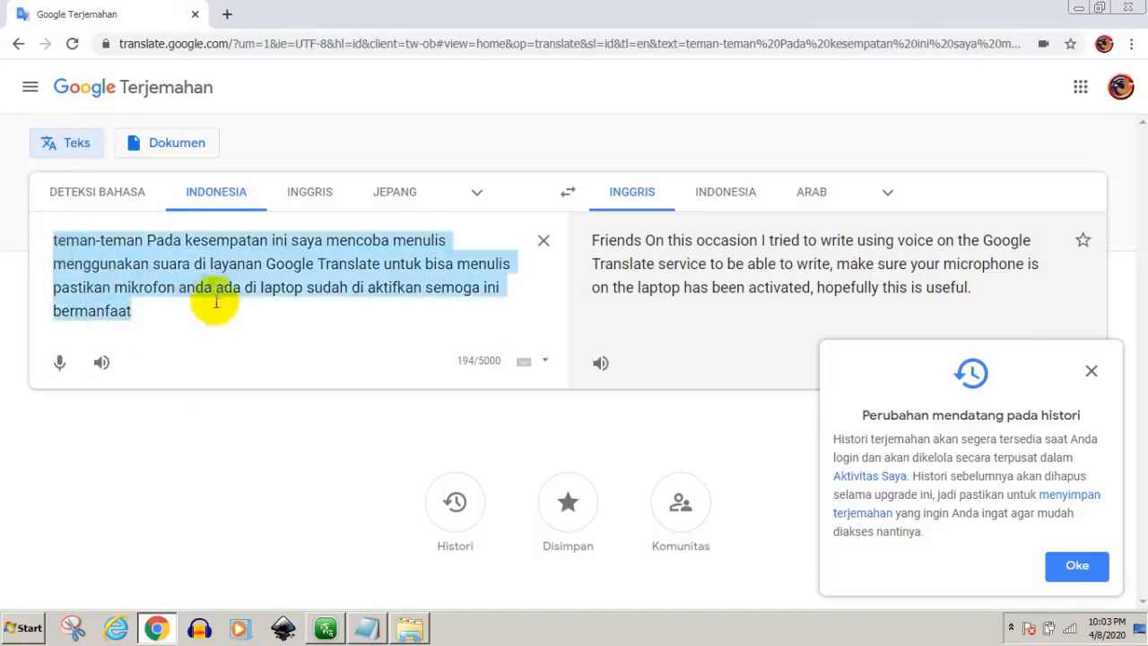
right_click(216, 279)
click(259, 308)
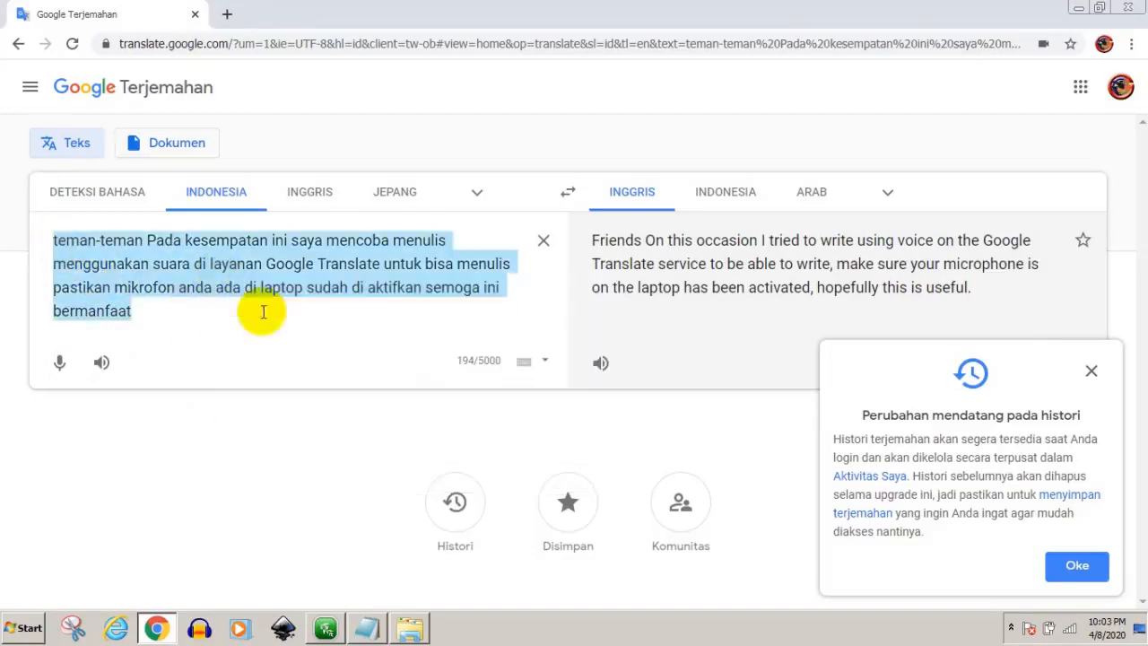
Step: Start Microsoft Word 2010, paste the copied passage as text only into the blank document, and return to Google Translate in Chrome
click(24, 630)
click(85, 347)
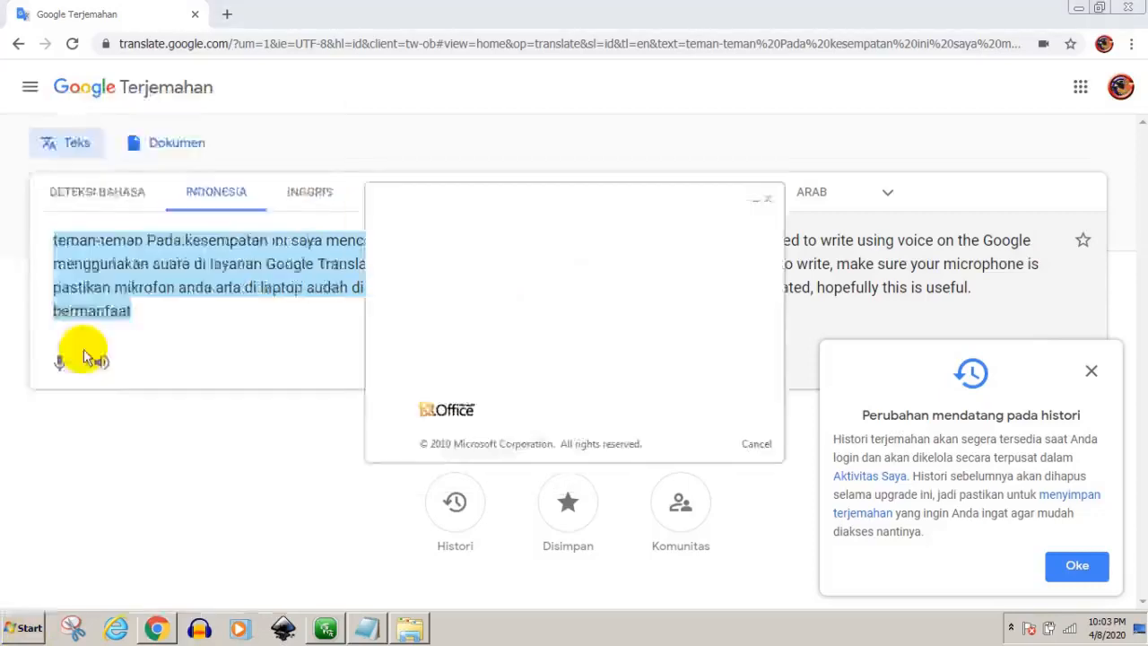
right_click(400, 263)
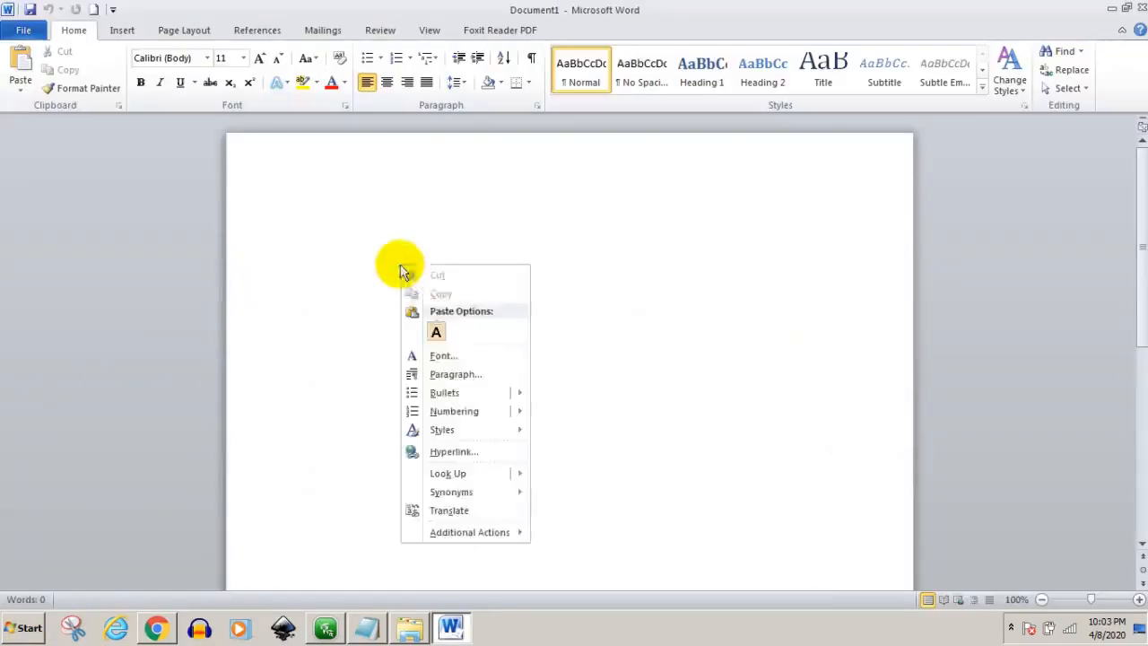
click(440, 333)
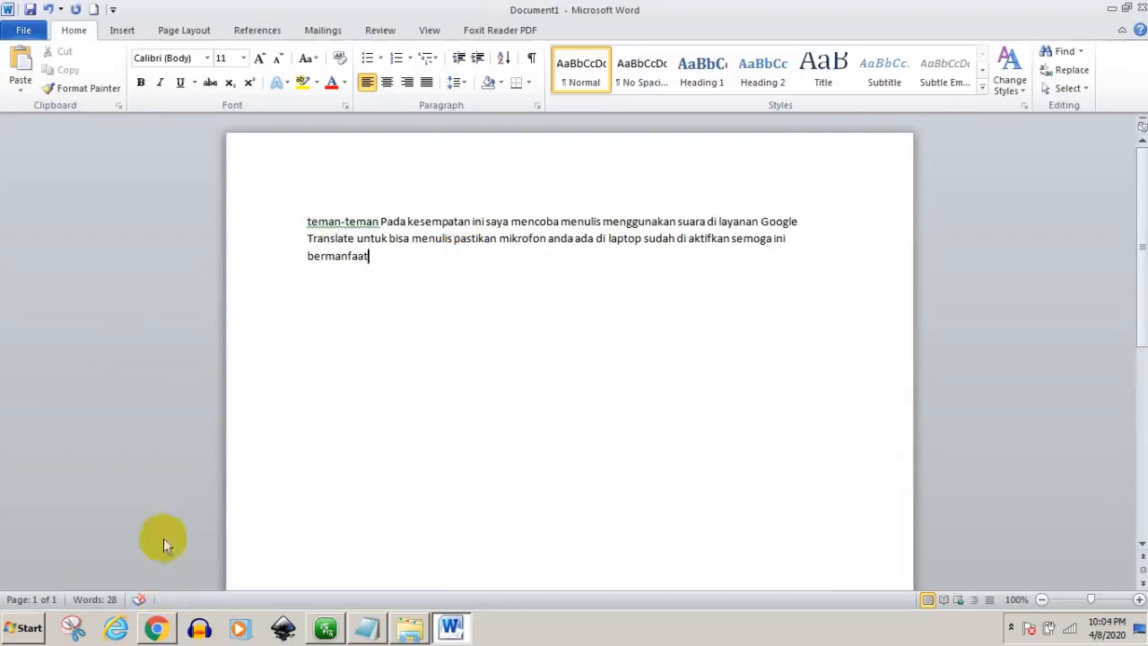
click(157, 627)
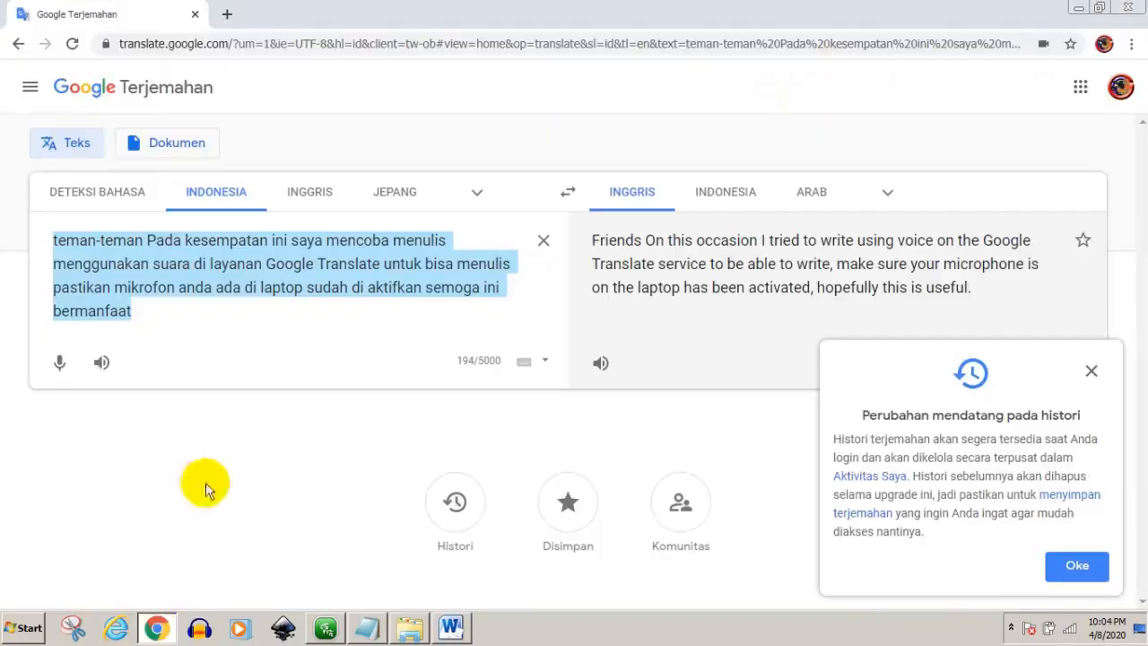
Step: Check the "google doc" entry in the Notepad list of services, minimize the list, and dismiss the translation history notice
click(366, 625)
drag(796, 189, 694, 195)
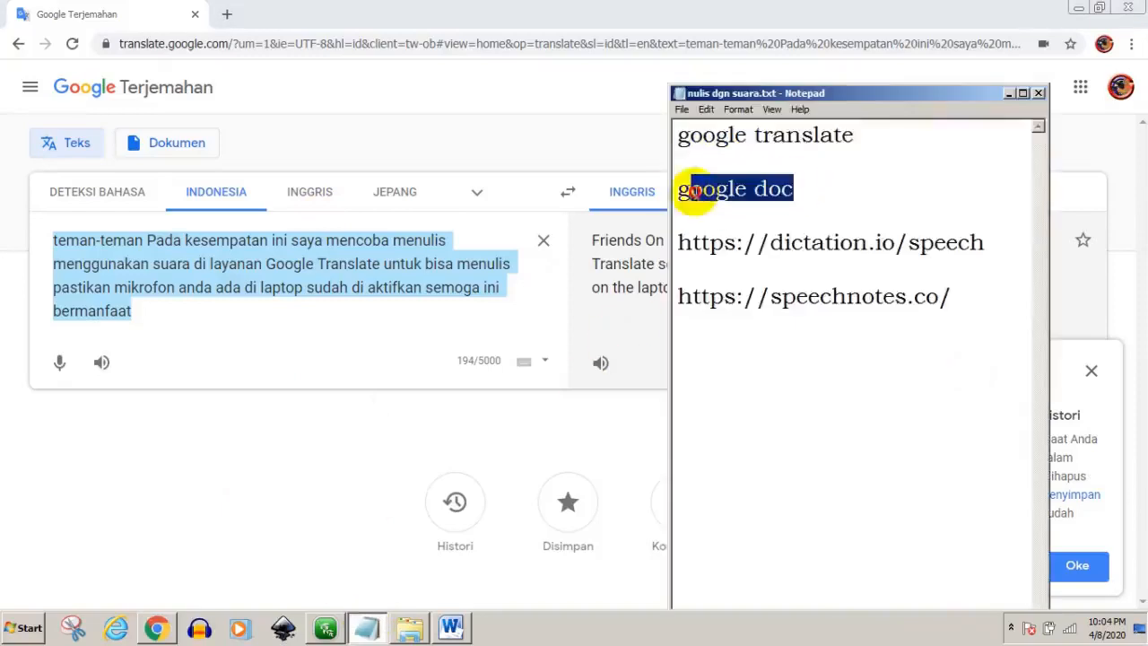
click(1006, 95)
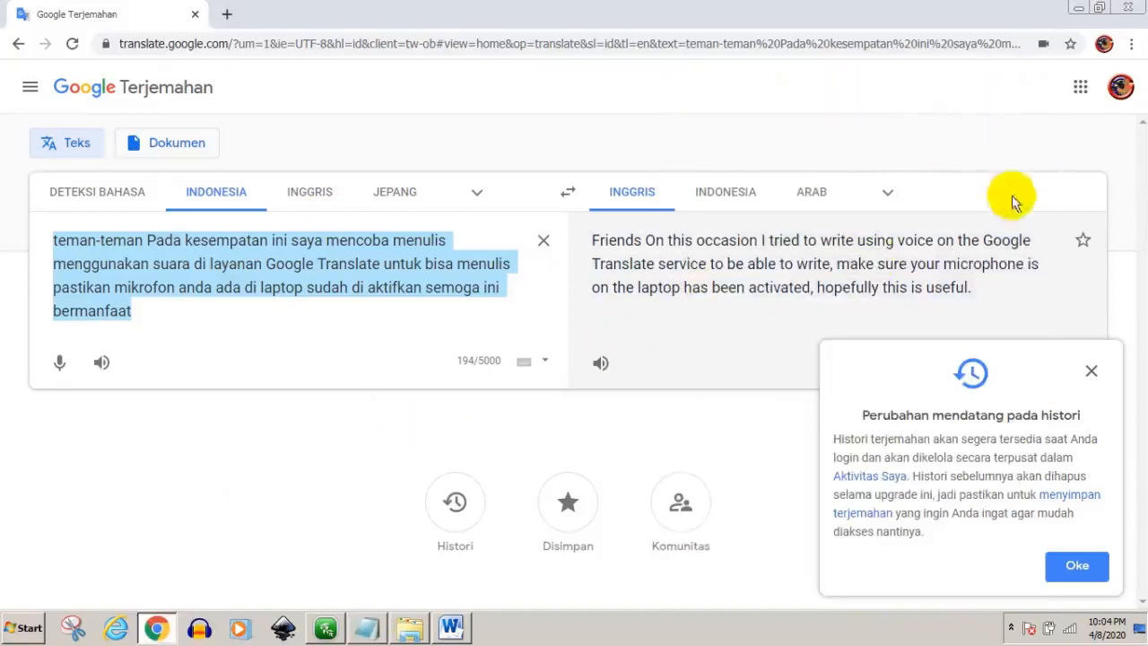
click(1094, 368)
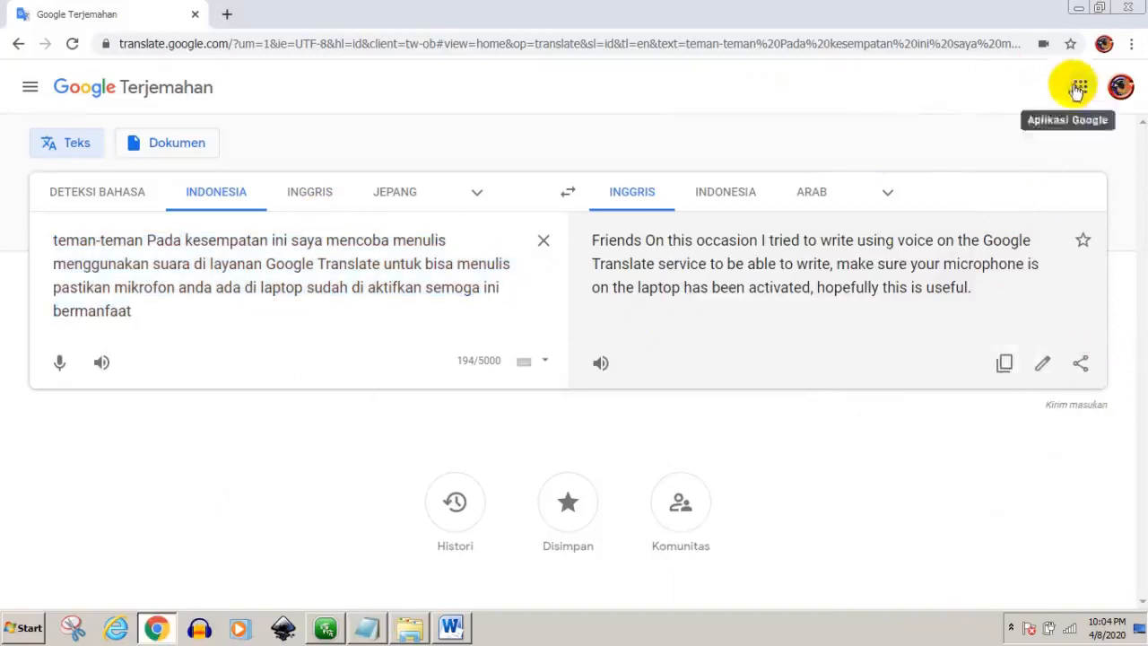
Step: Go back from Google Translate past the search results to the browser's start page and open Google Drive
click(19, 43)
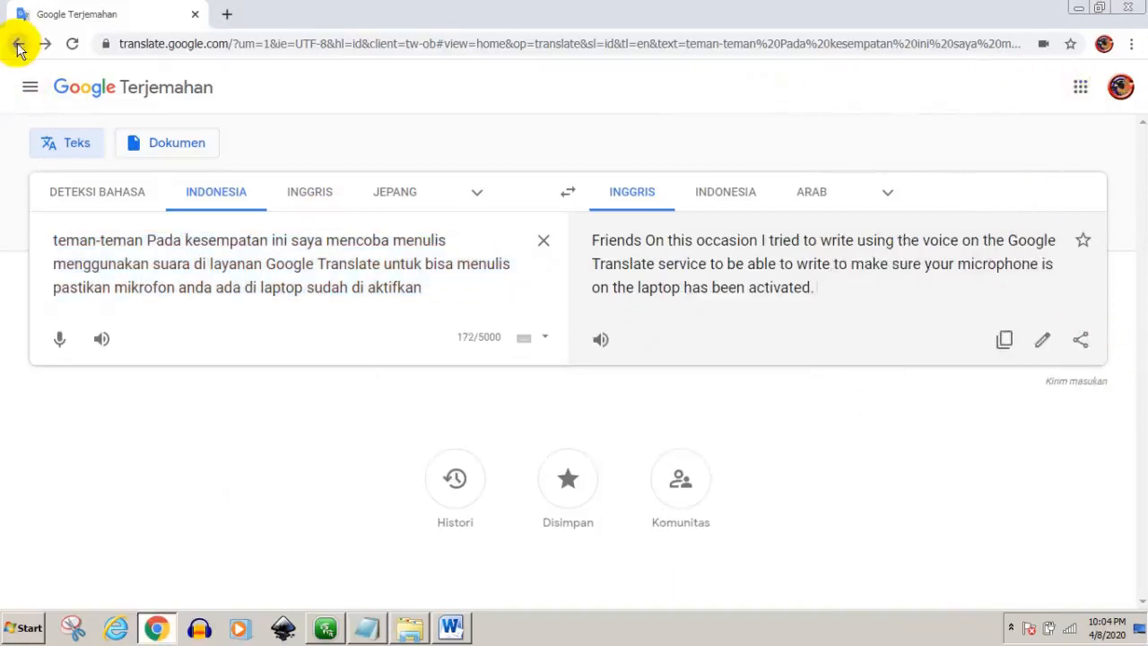
click(19, 44)
click(18, 44)
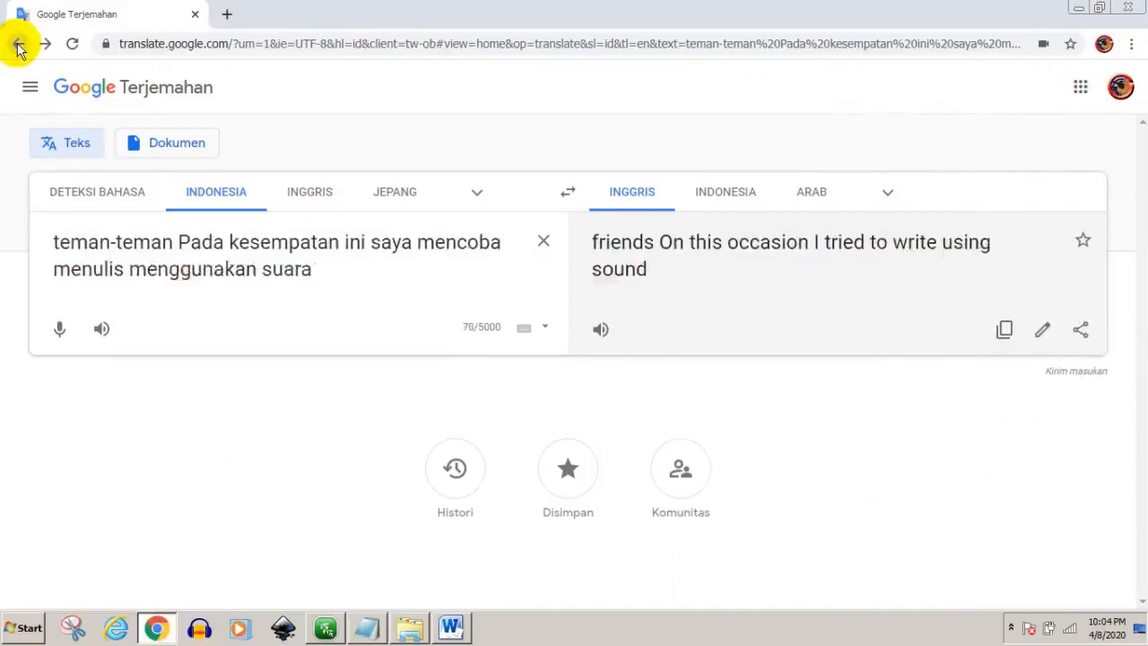
click(19, 44)
click(19, 44)
click(19, 44)
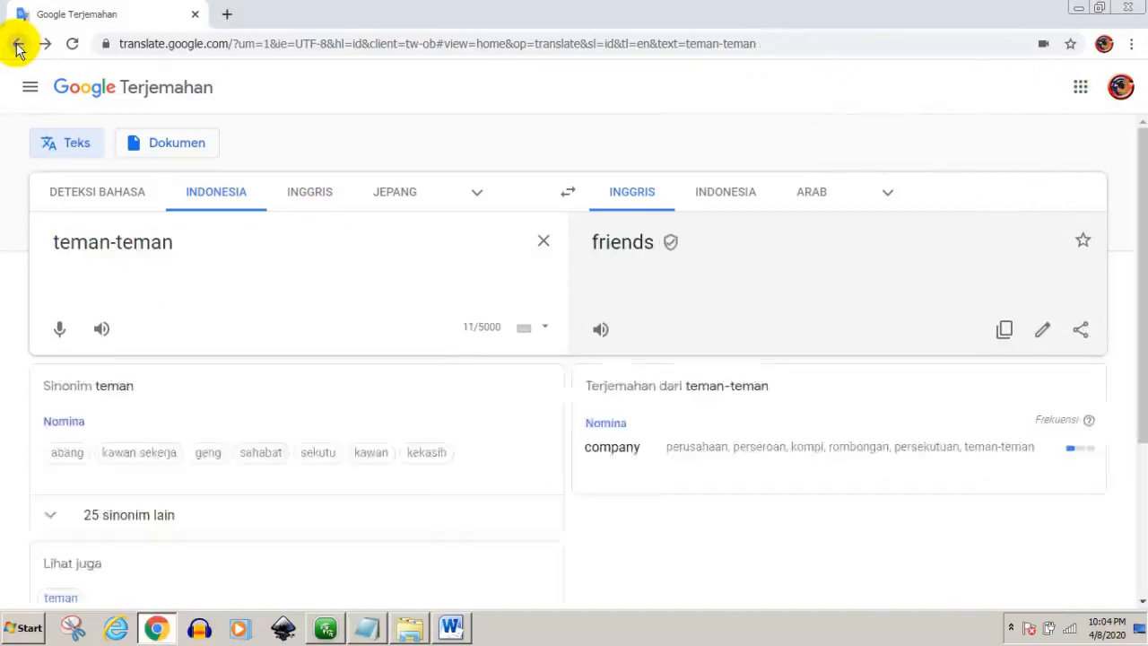
click(19, 44)
click(19, 44)
click(19, 44)
click(19, 44)
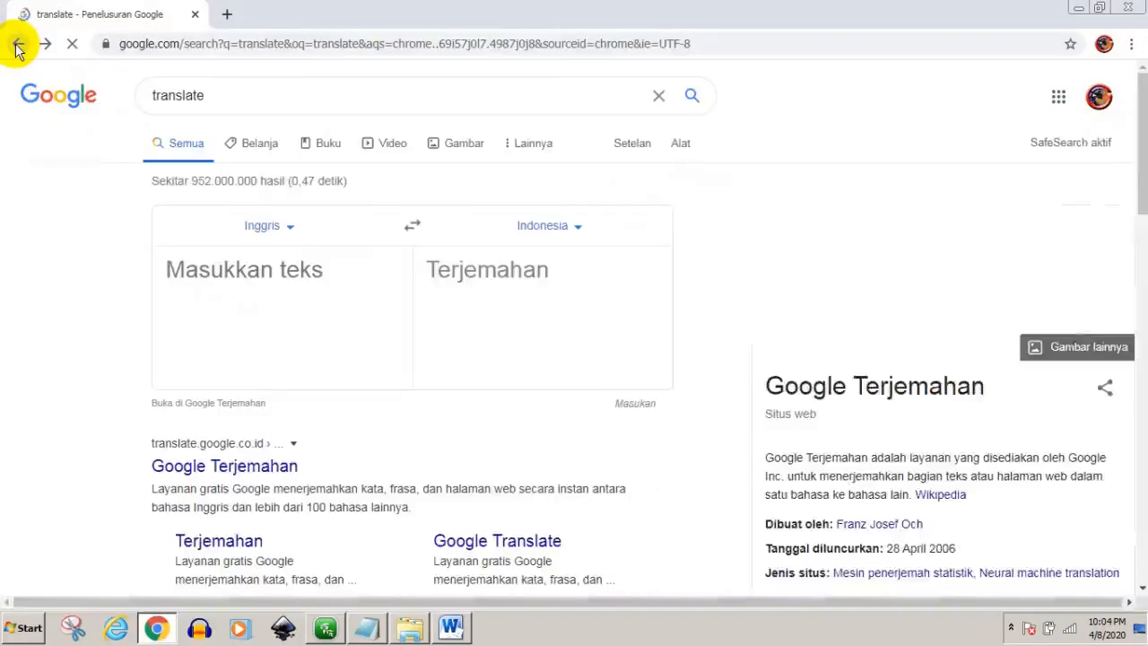
click(19, 44)
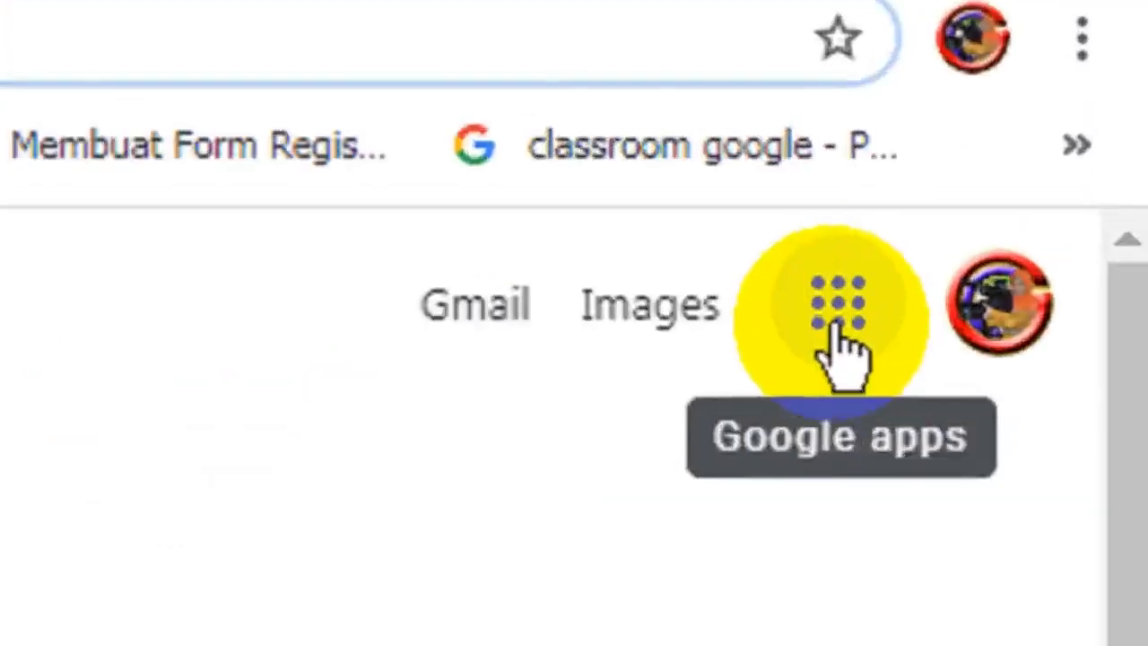
click(834, 327)
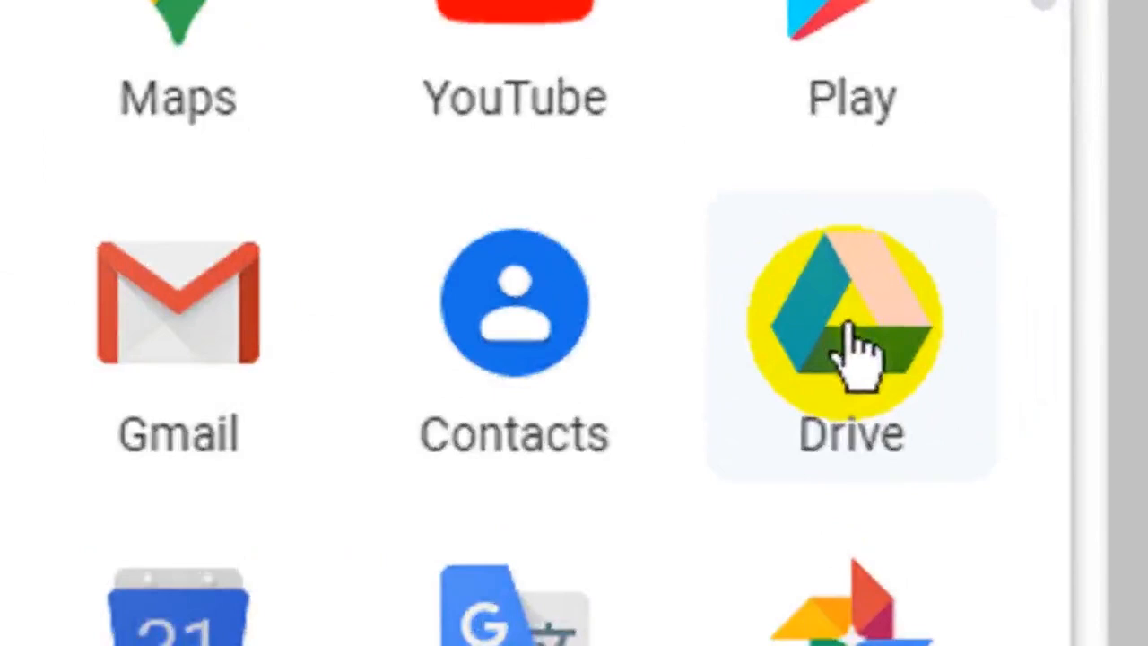
click(847, 330)
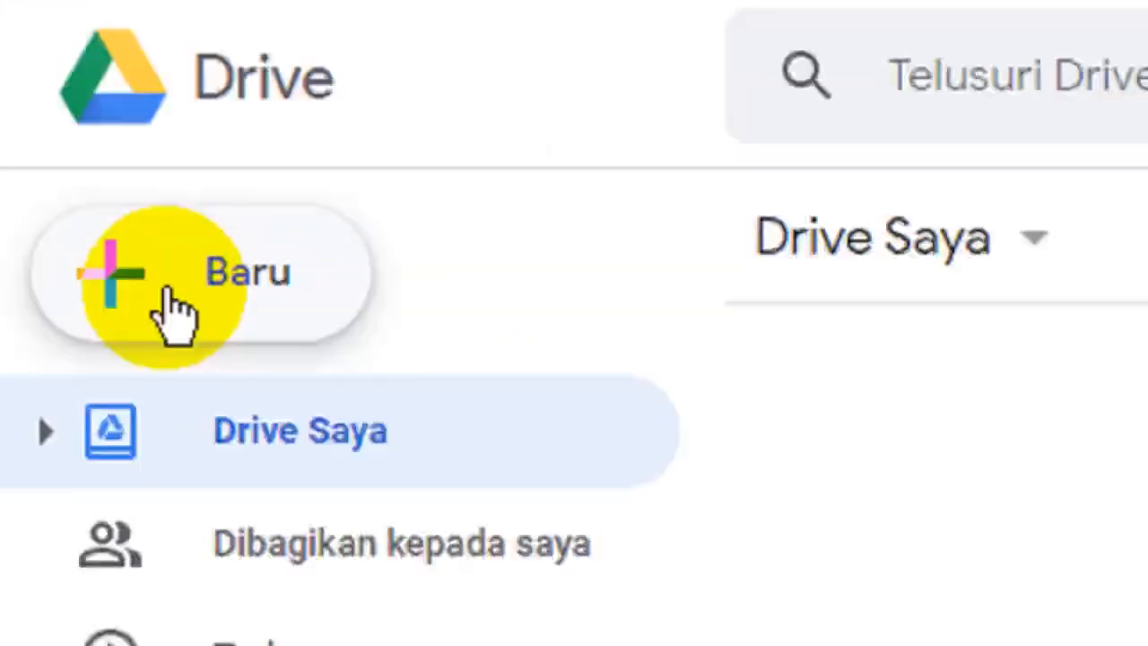
Step: Create a blank Google Dokumen, check its tools for voice typing, and close the document
click(167, 289)
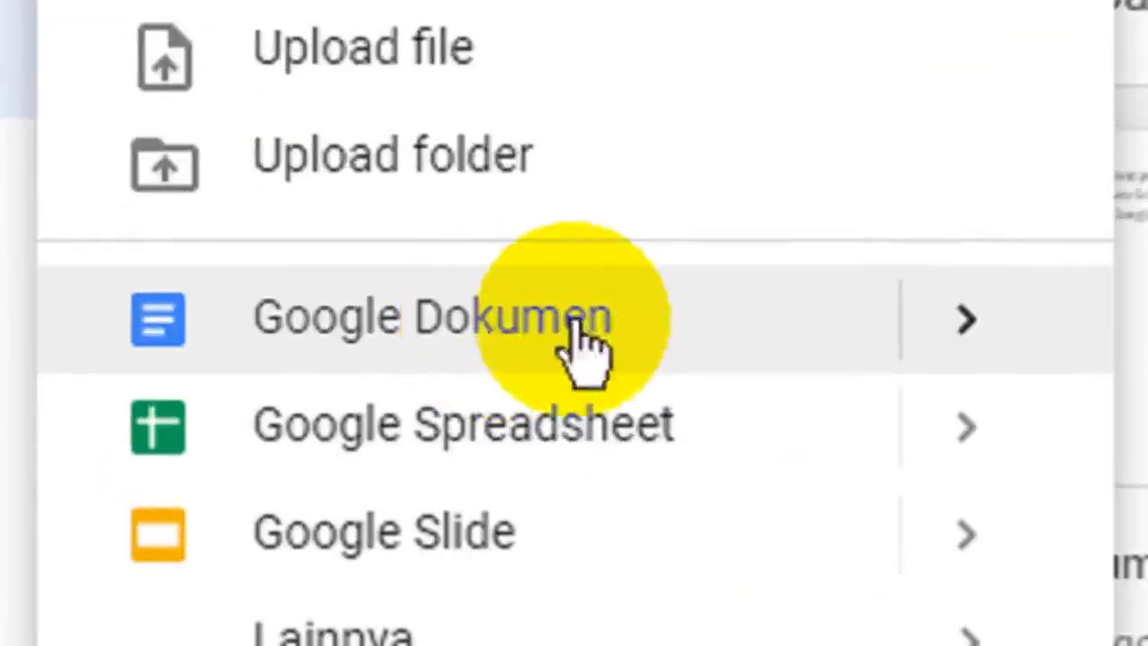
mouse_move(957, 323)
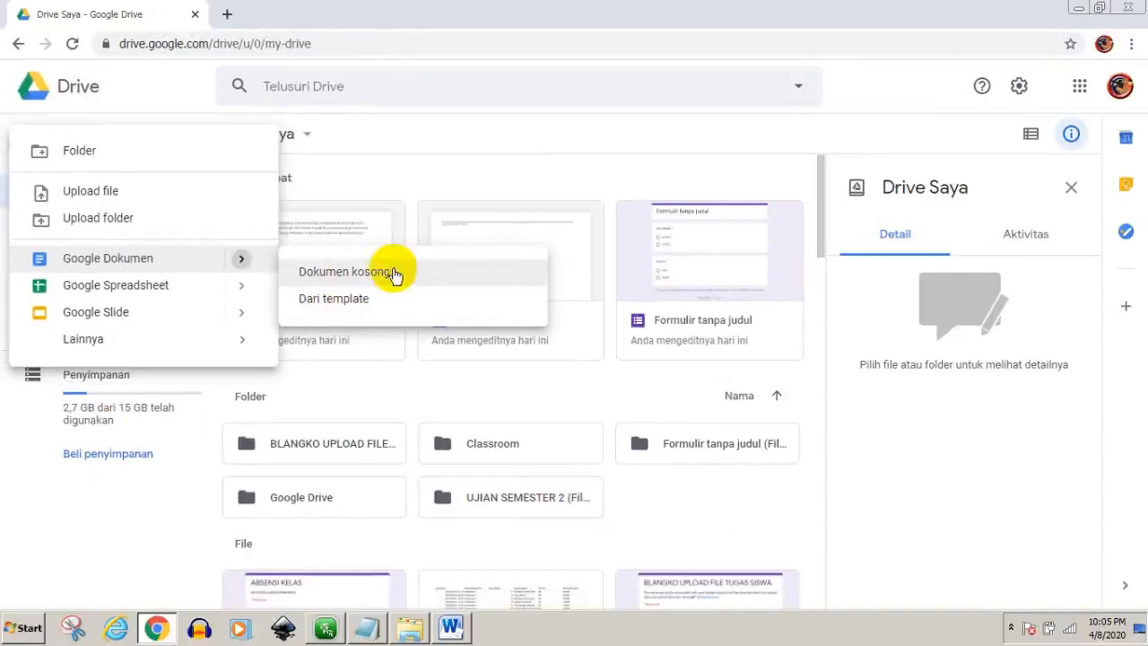
click(343, 276)
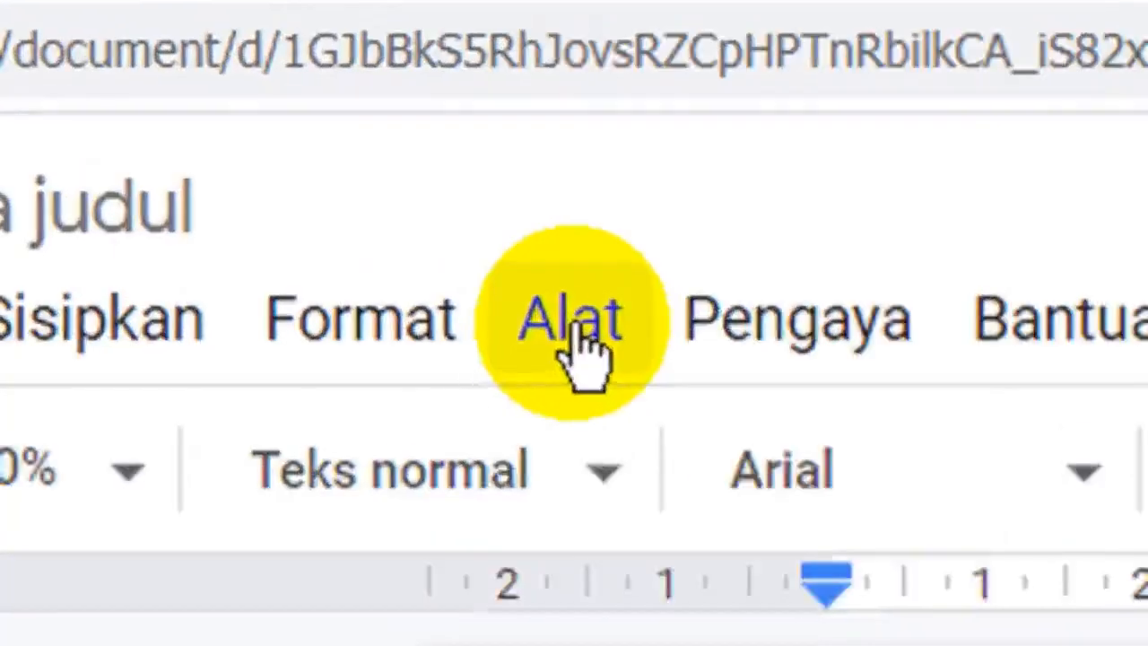
click(495, 251)
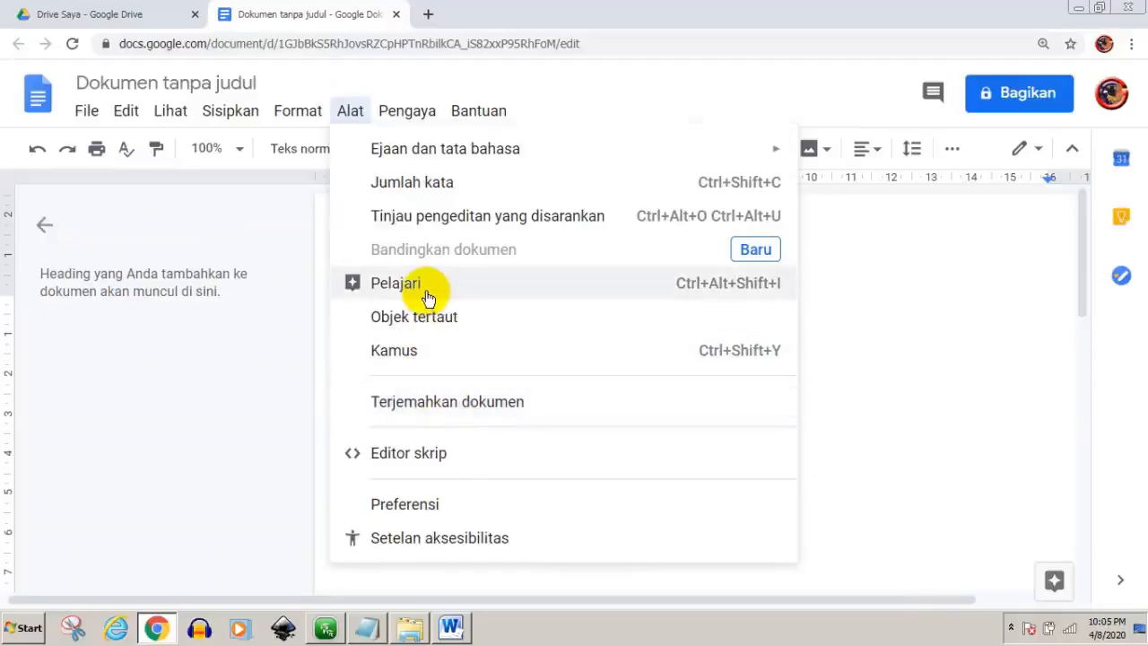
click(397, 14)
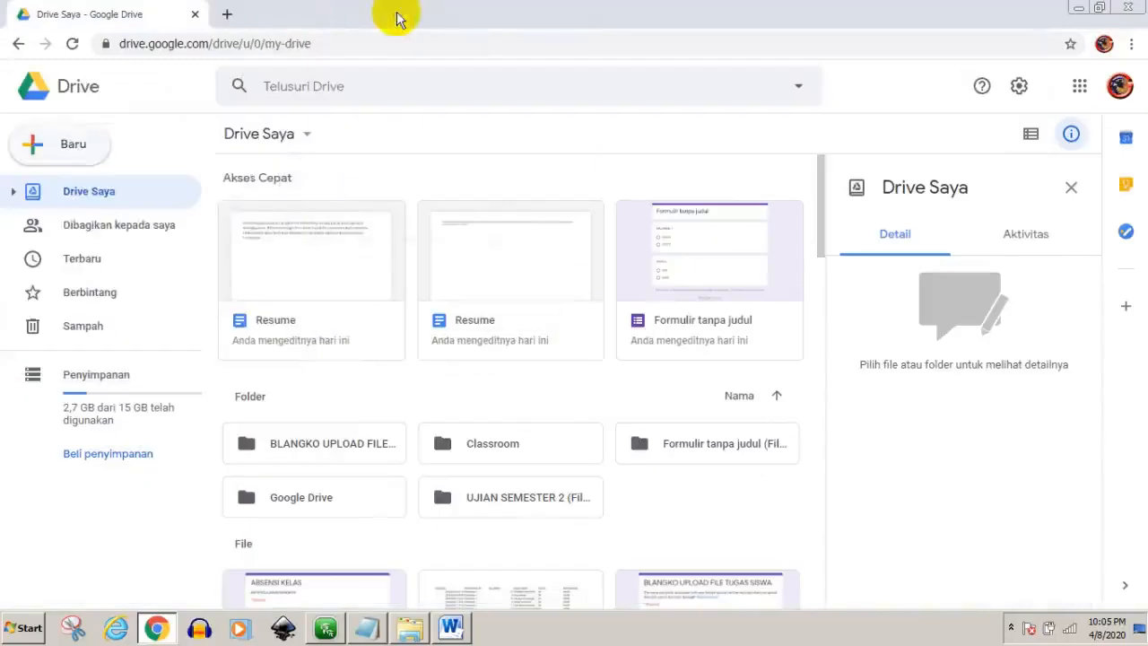
click(71, 145)
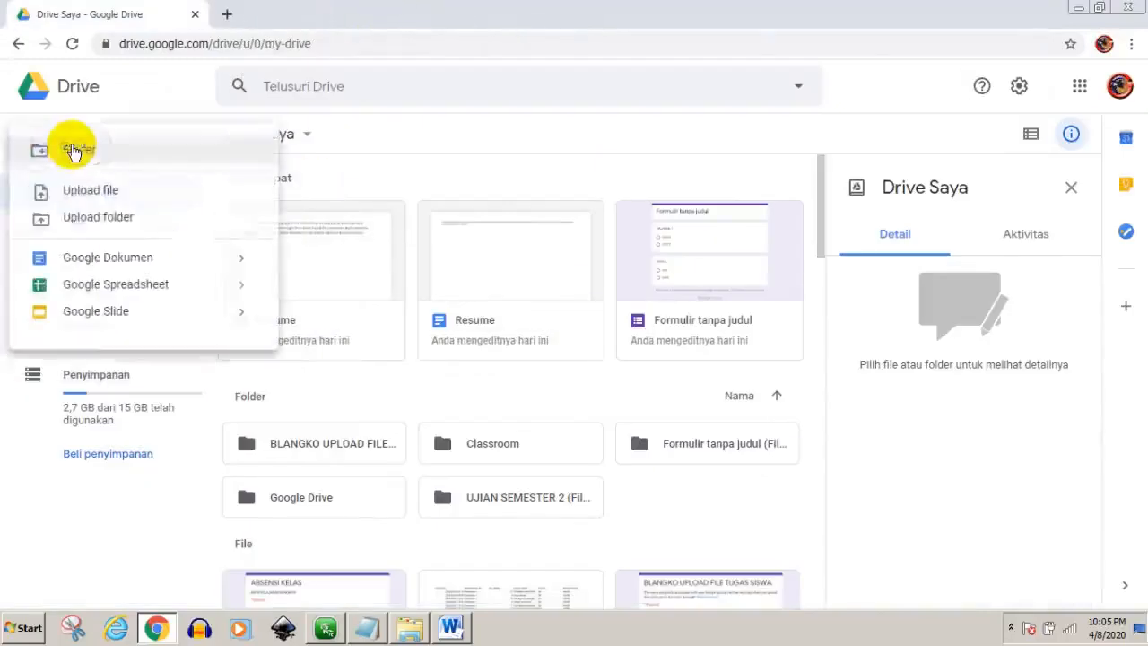
click(94, 258)
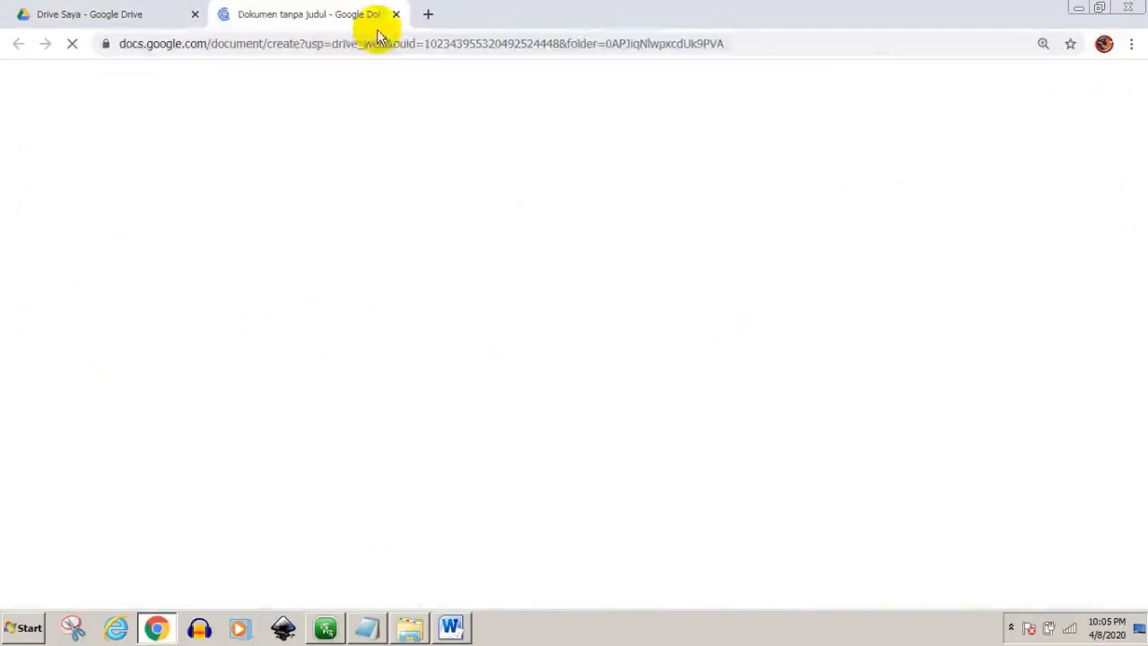
click(96, 18)
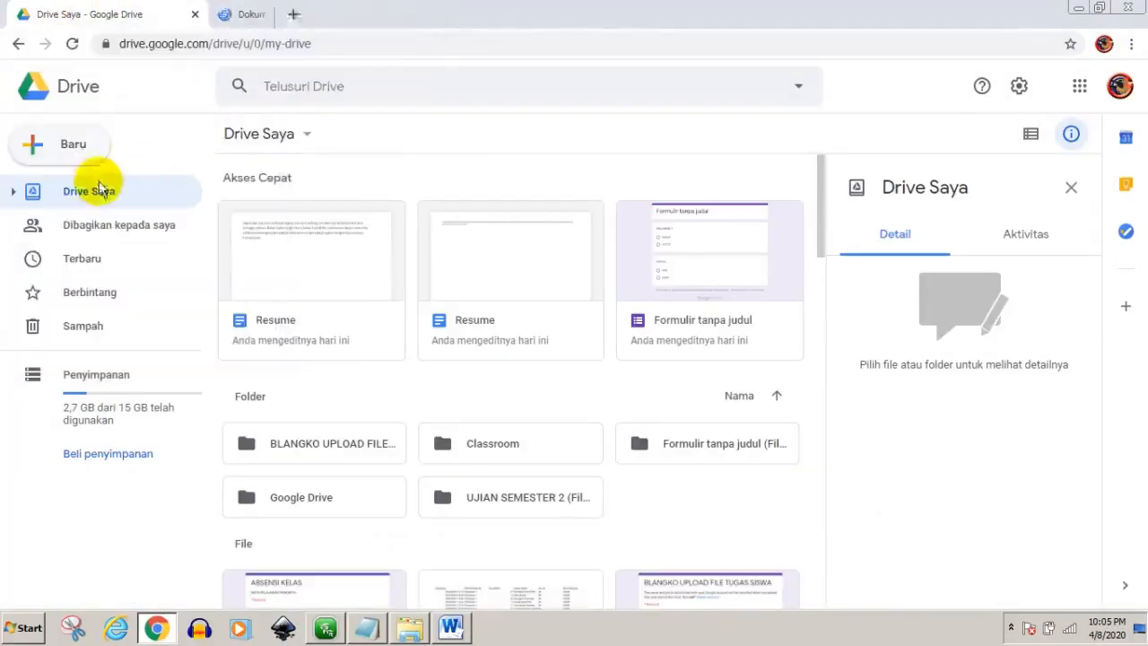
Step: Create a new Google Dokumen from the Resume Koral template in the template gallery
click(77, 143)
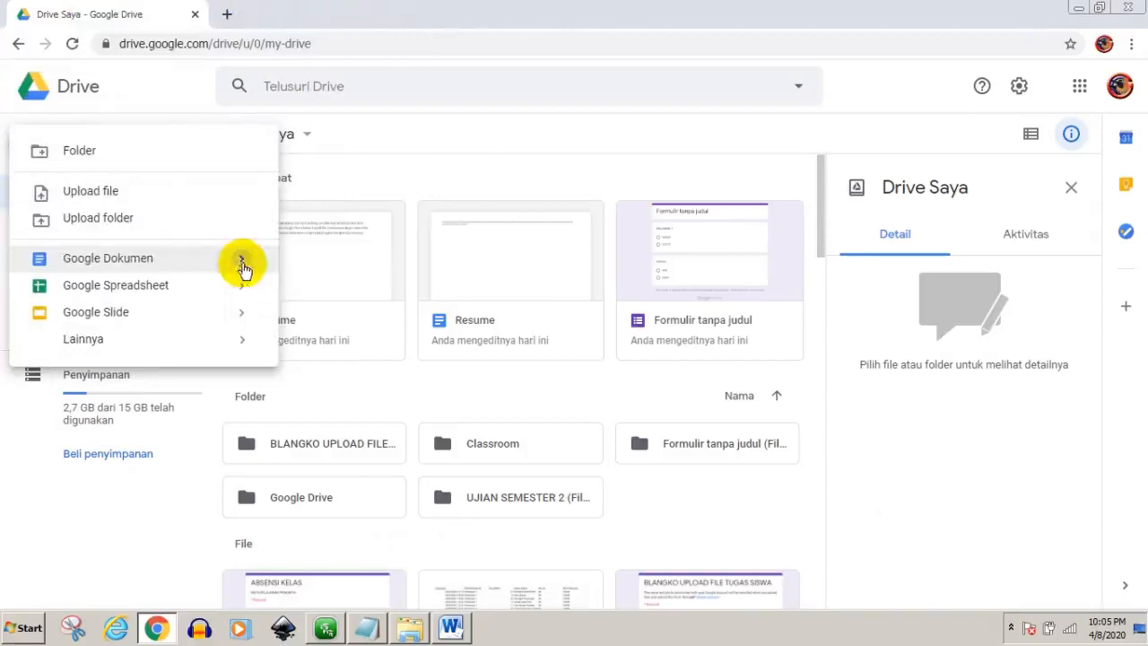
mouse_move(243, 264)
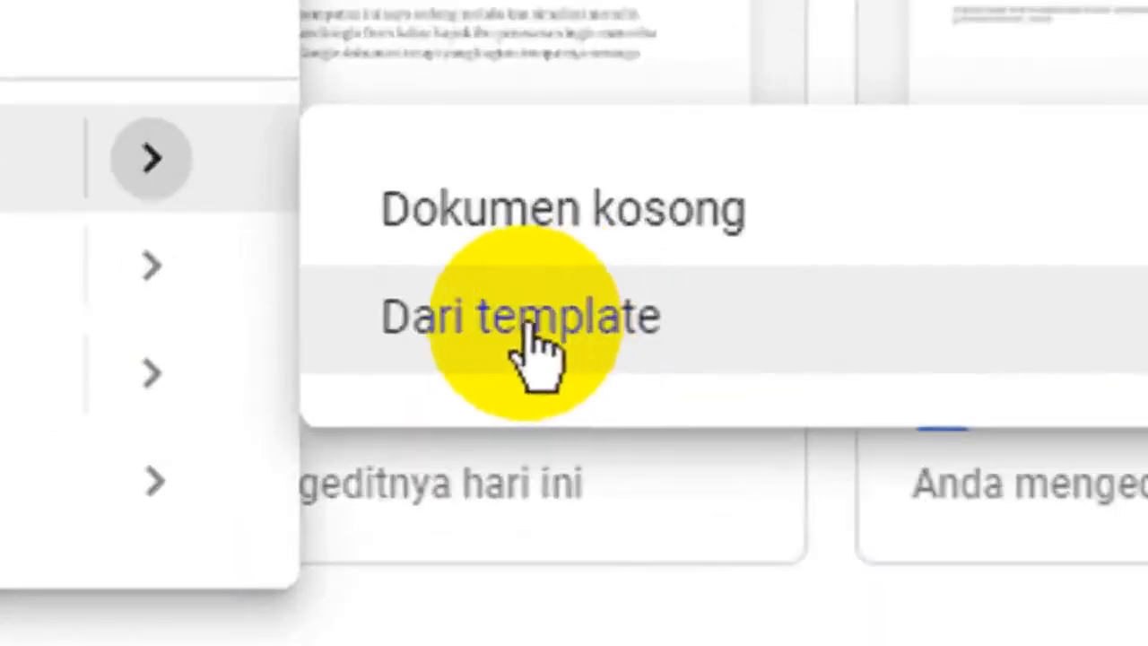
click(529, 325)
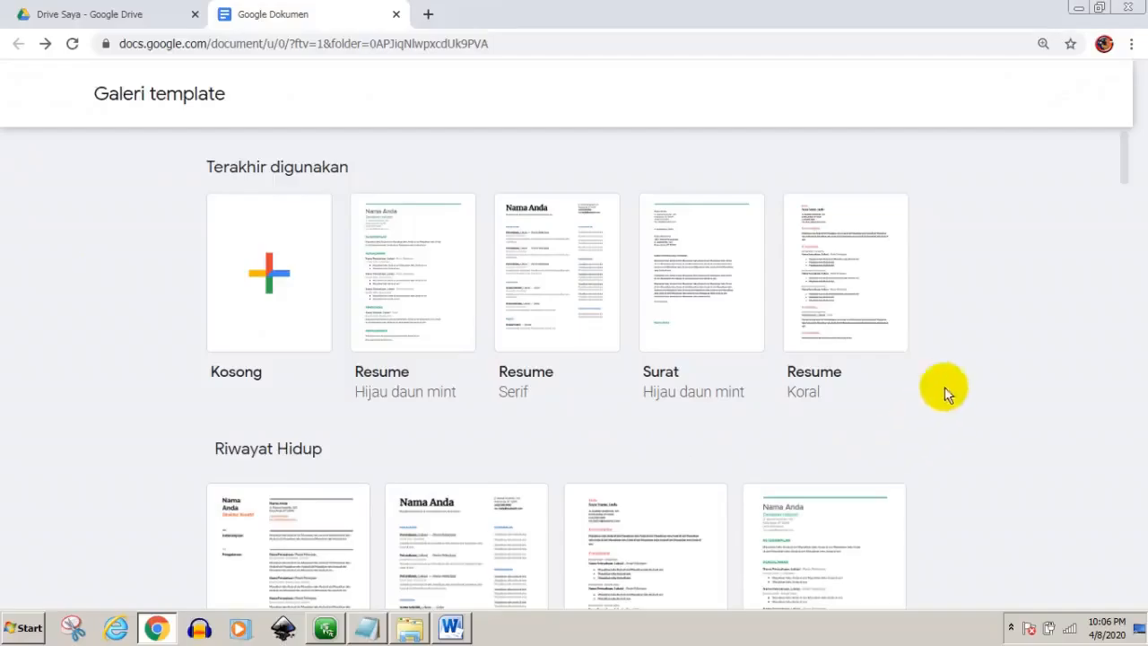
click(831, 294)
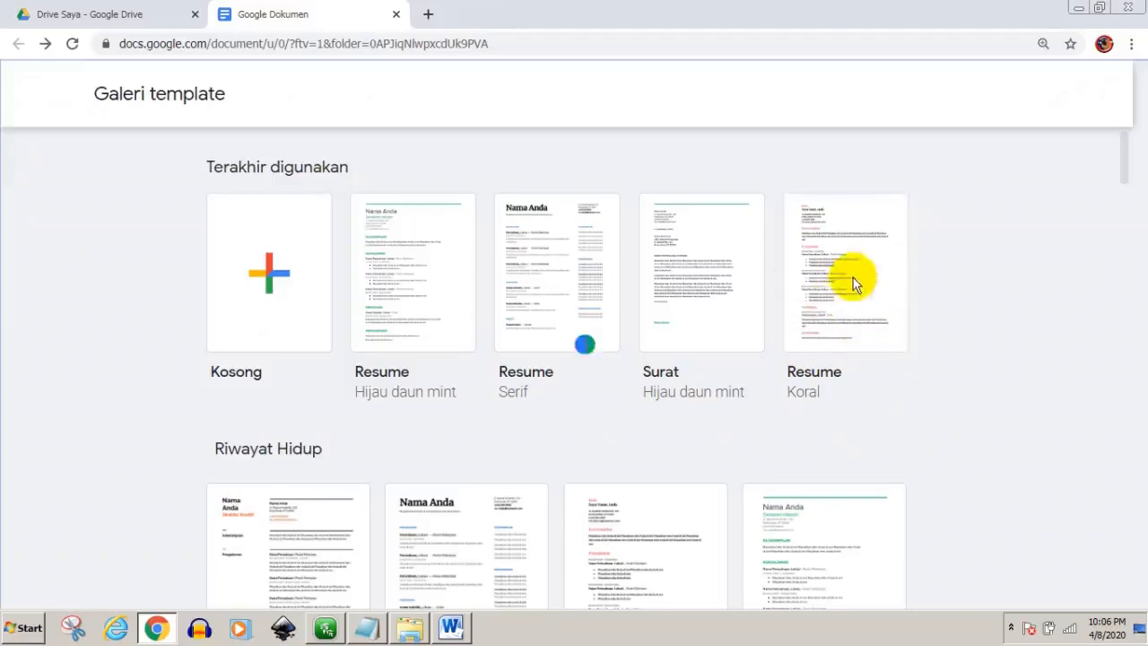
click(855, 283)
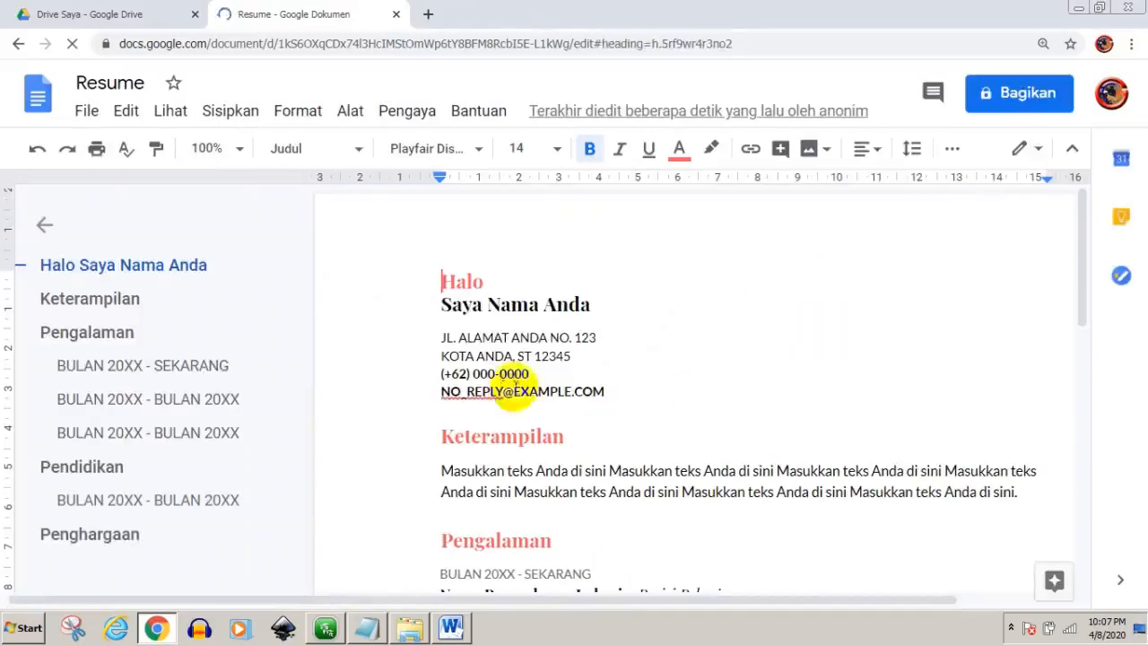
Step: Delete all the template text from the Resume document
click(499, 373)
key(ctrl+a)
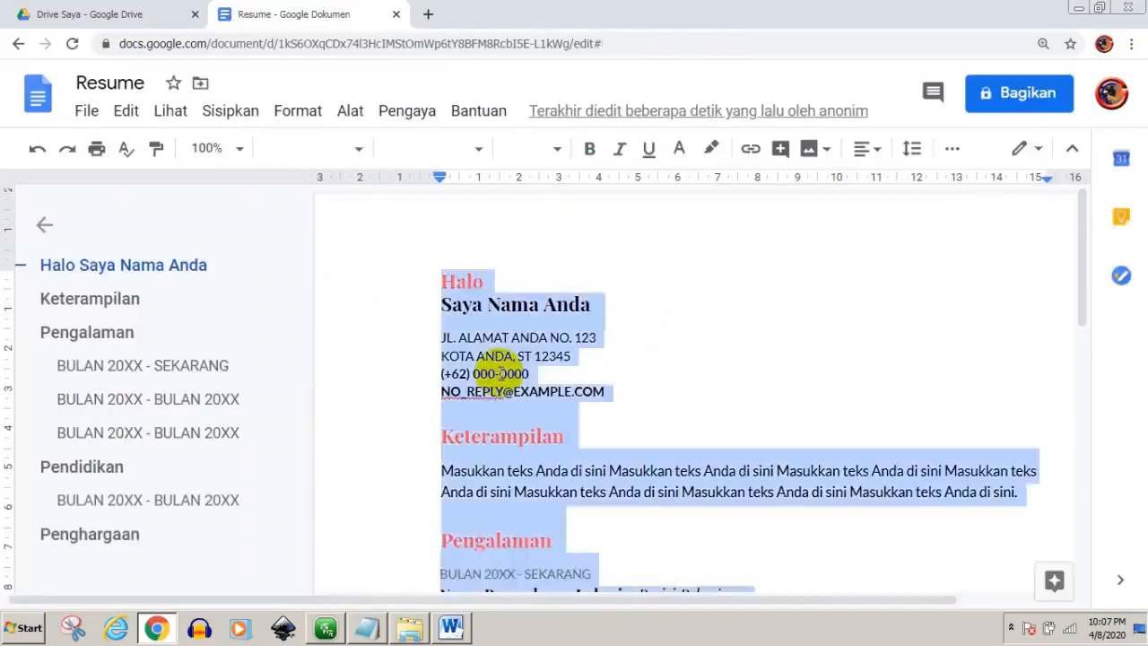
key(BackSpace)
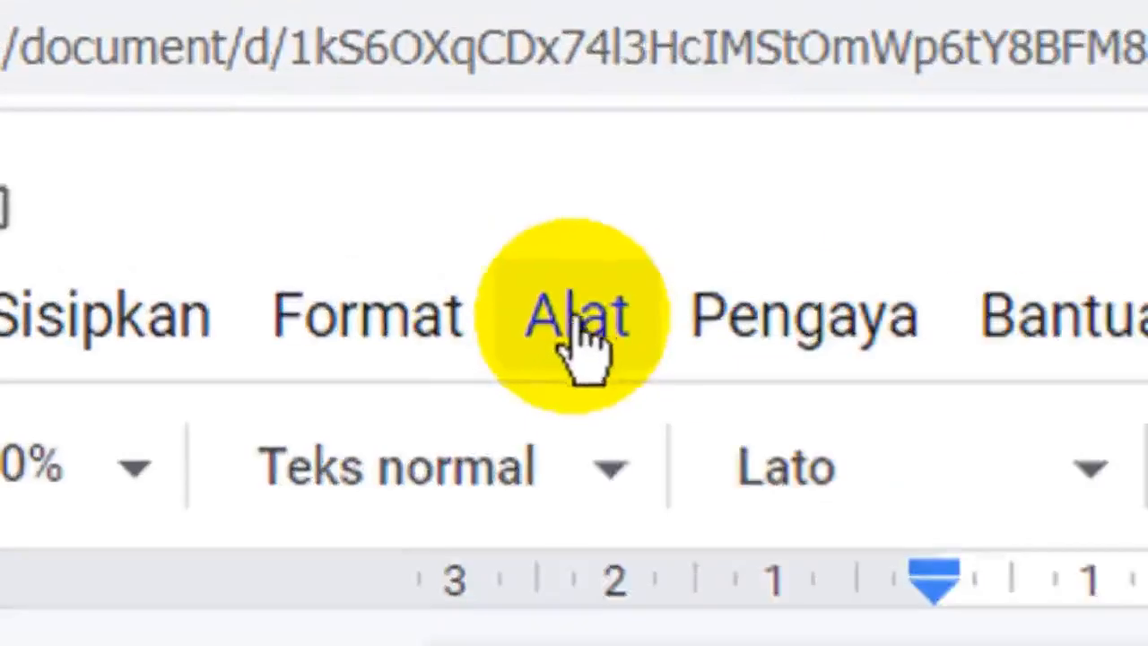
Step: Dictate the passage from "Cara yang kedua ini" to "silakan dicoba" with Dikte voice typing in Indonesian, and stop the recording
click(495, 251)
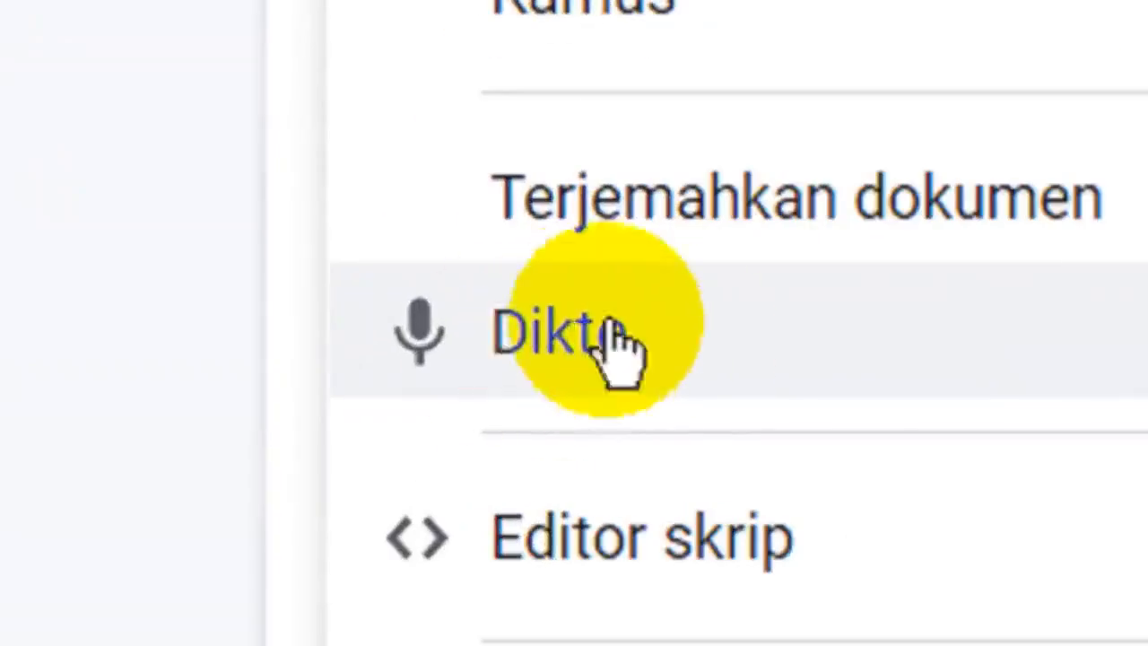
click(560, 354)
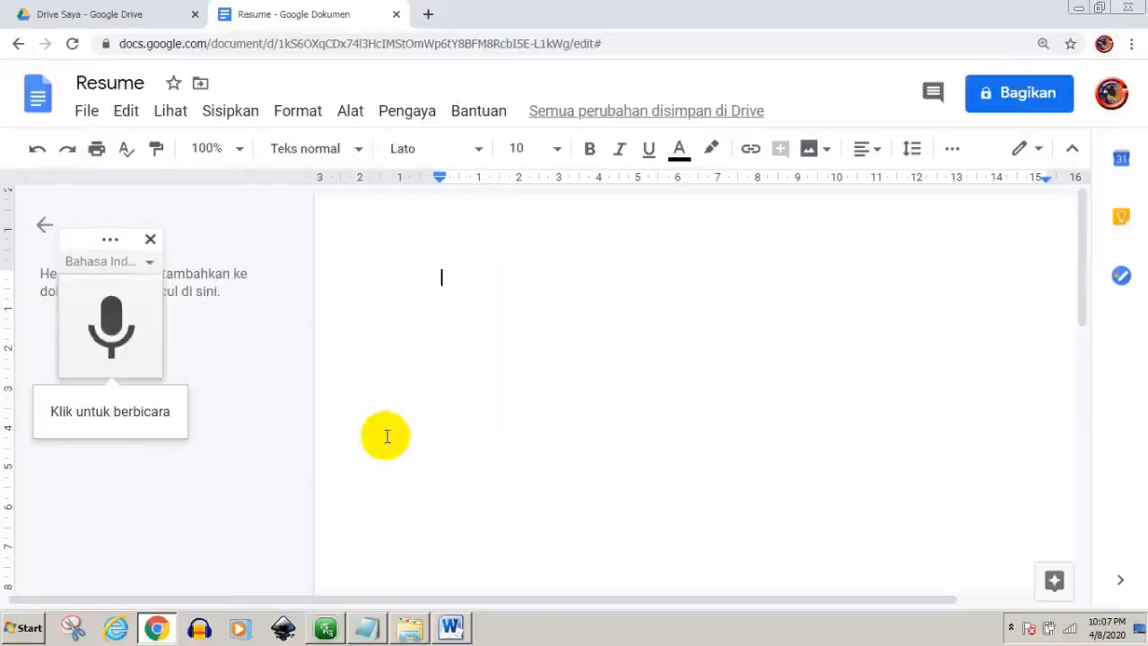
click(112, 325)
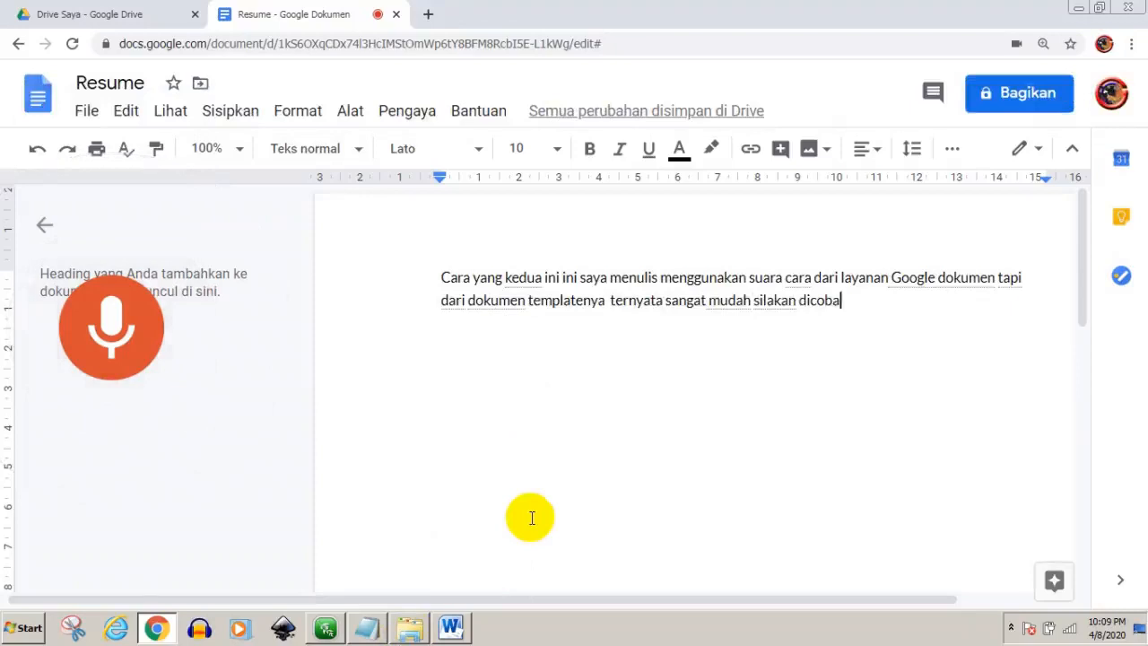
click(89, 322)
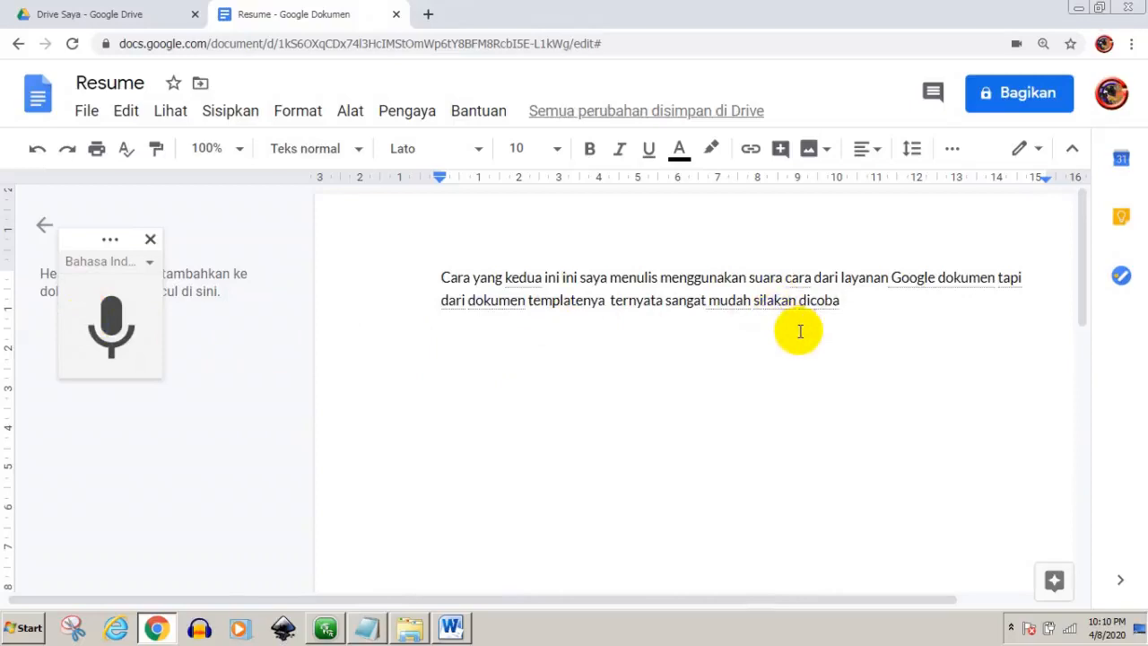
Step: Correct "silakan" to "silahkan" in the dictated passage and copy the whole passage
text(h)
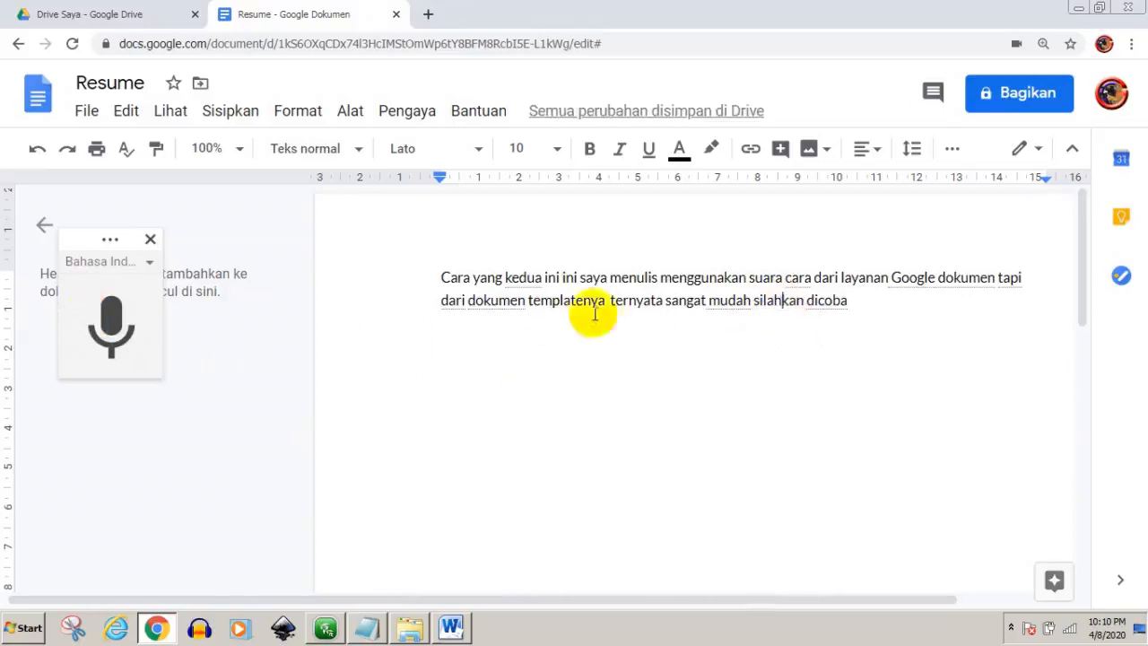
drag(439, 284, 871, 325)
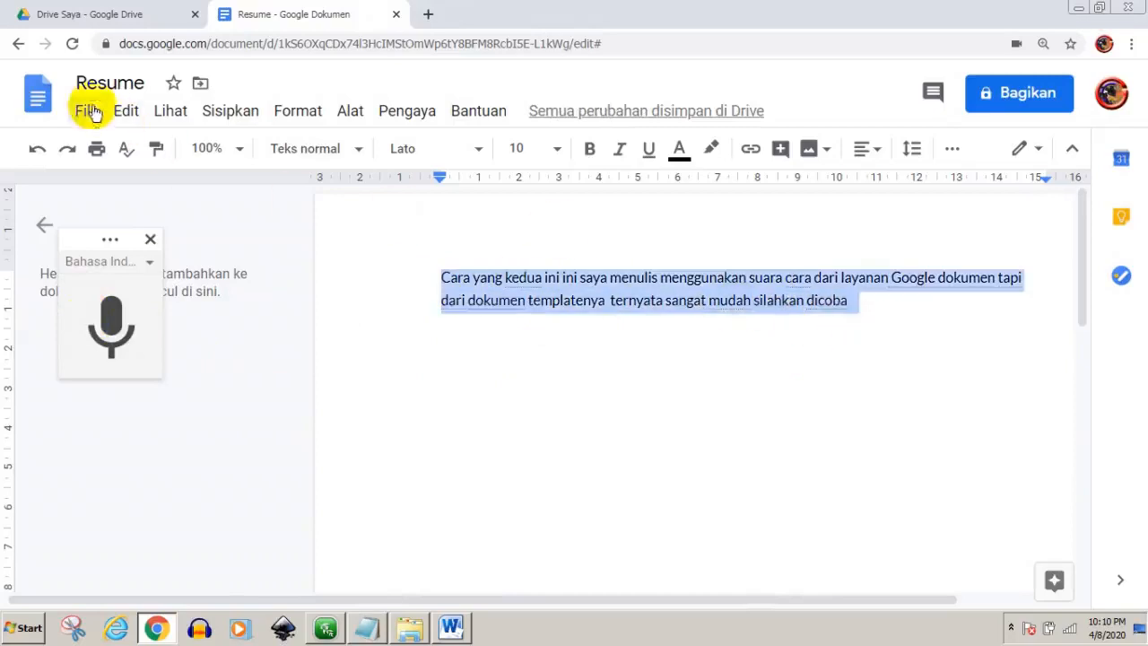
right_click(565, 280)
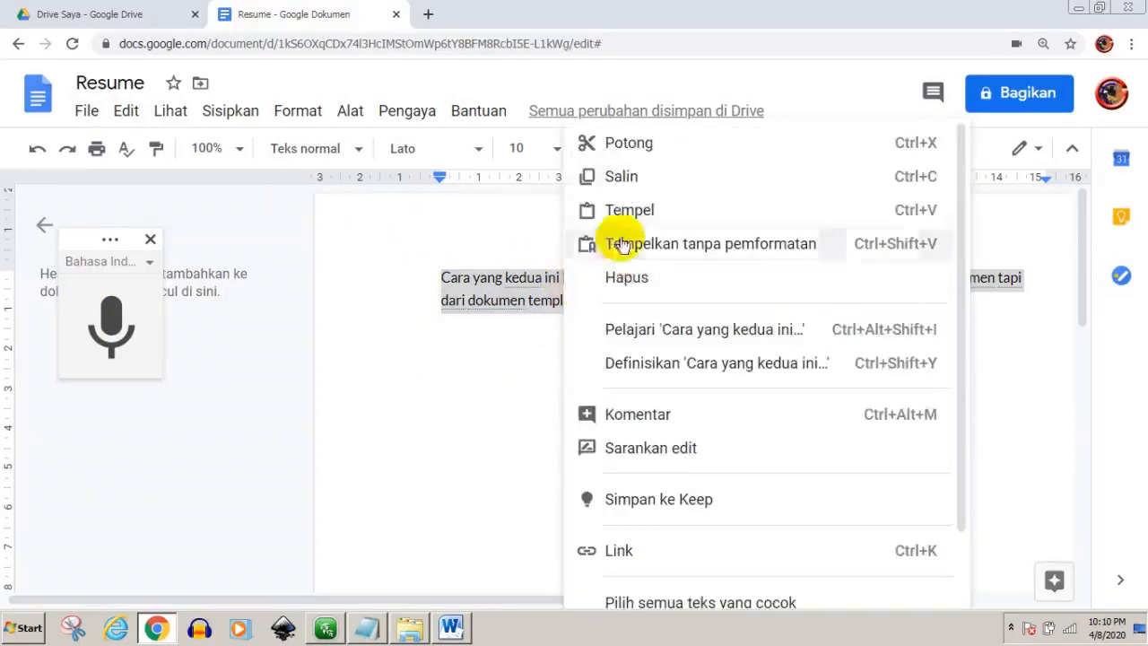
click(628, 177)
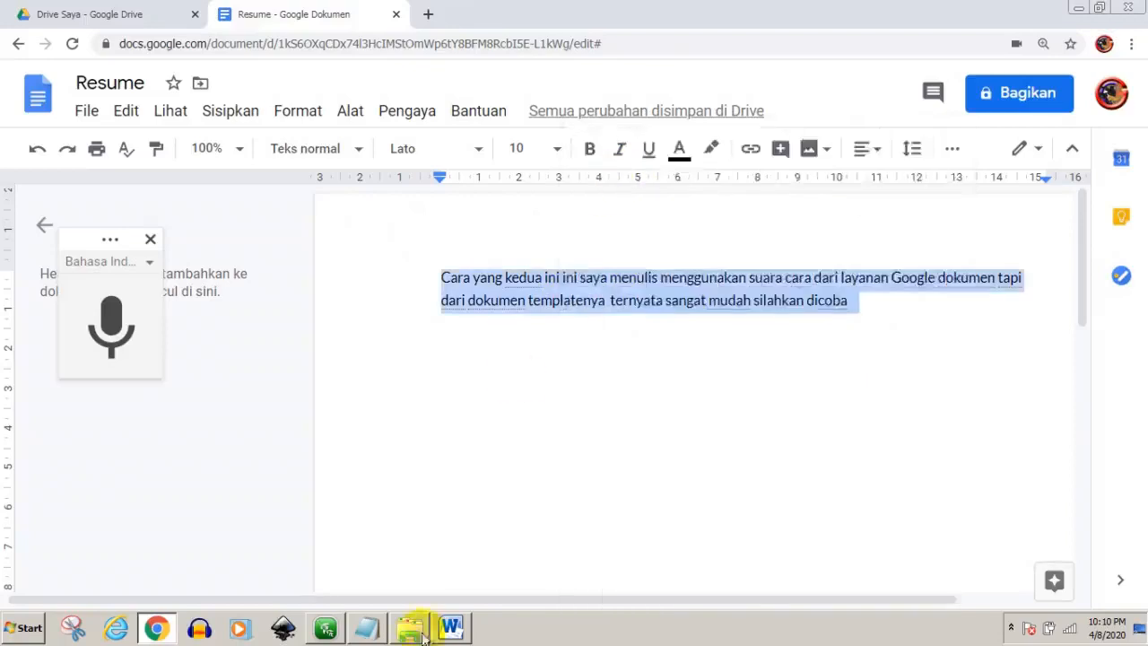
Step: Paste the copied passage into the Word document below the first paragraph, keeping the source formatting
click(450, 627)
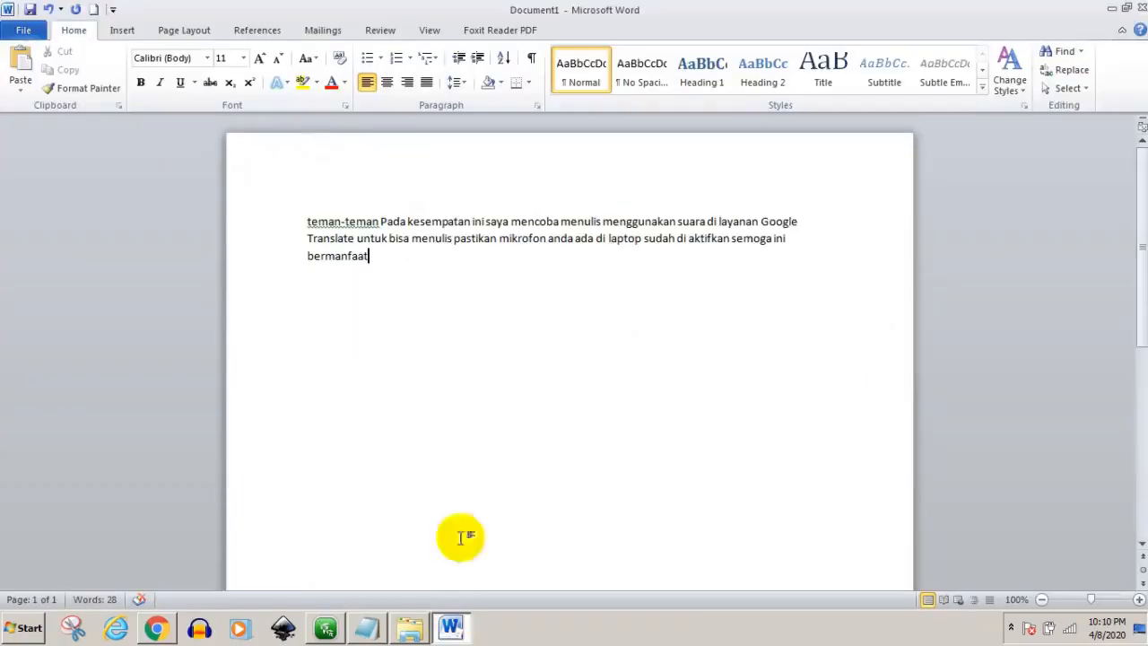
key(Return)
key(Return)
right_click(409, 345)
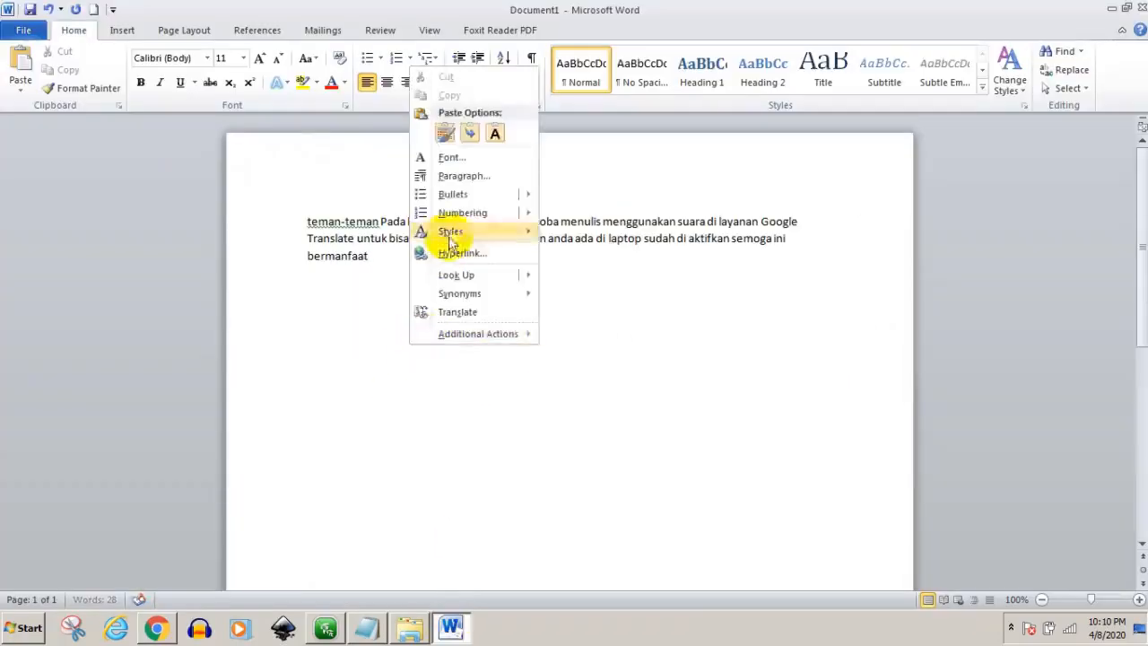
click(446, 135)
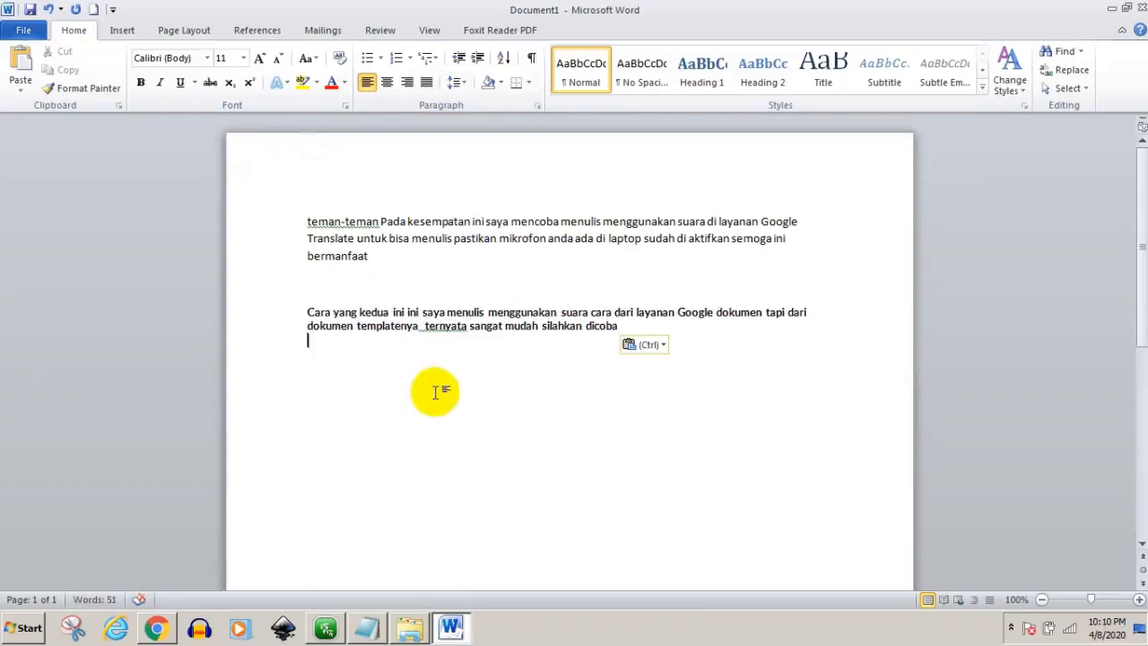
click(366, 626)
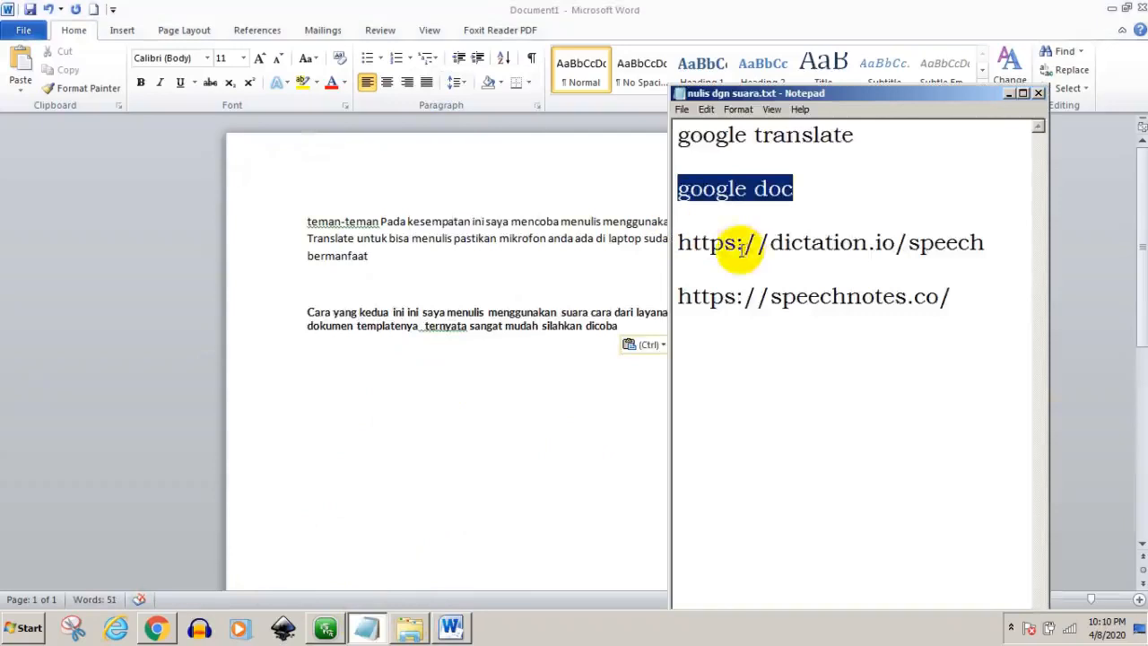
drag(984, 244, 692, 226)
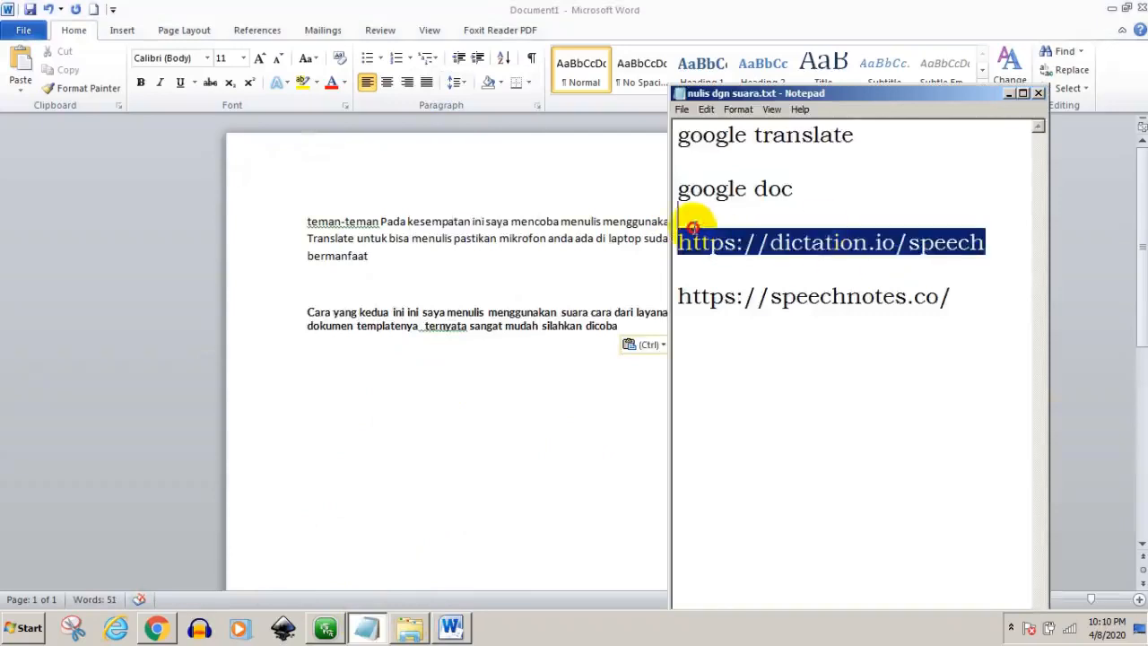
right_click(804, 231)
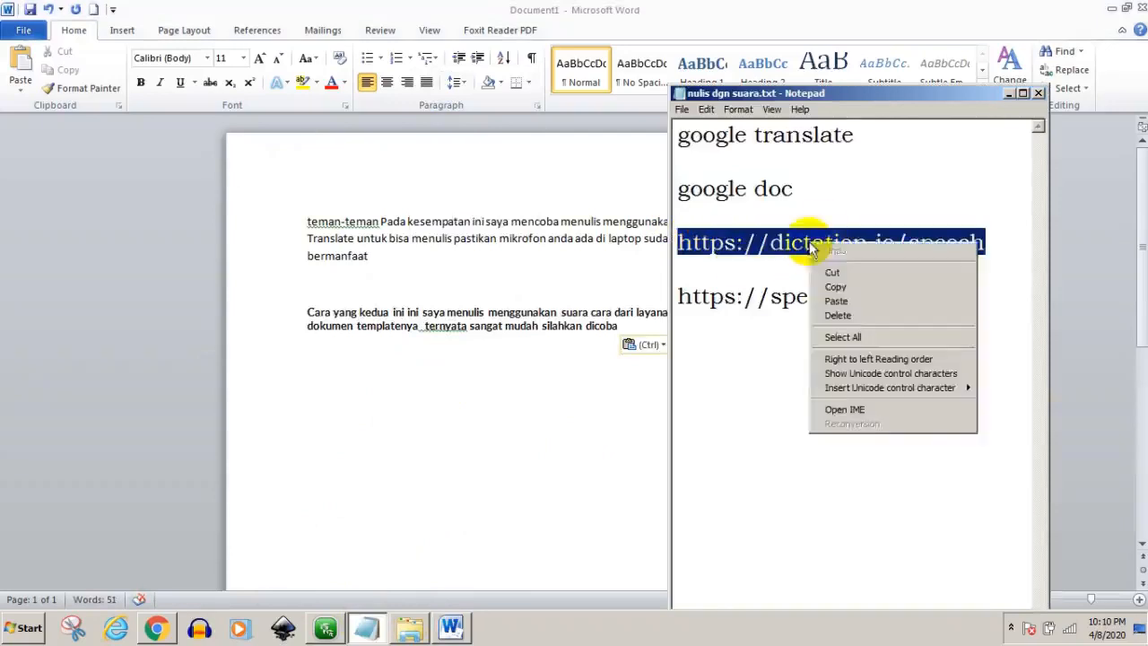
click(835, 286)
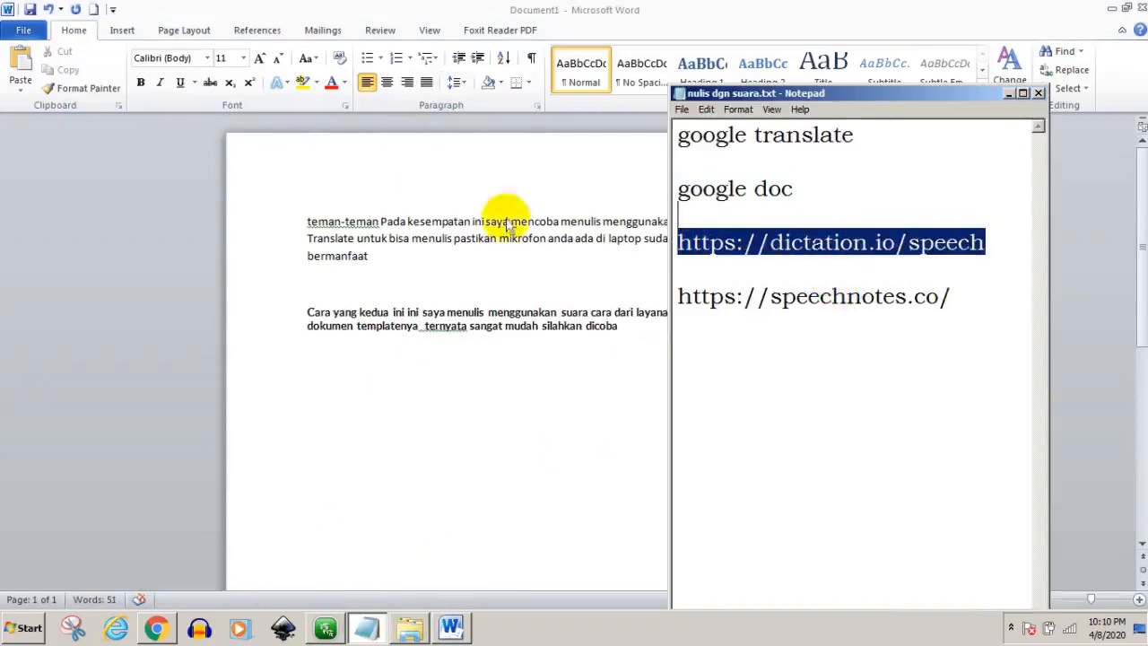
click(156, 627)
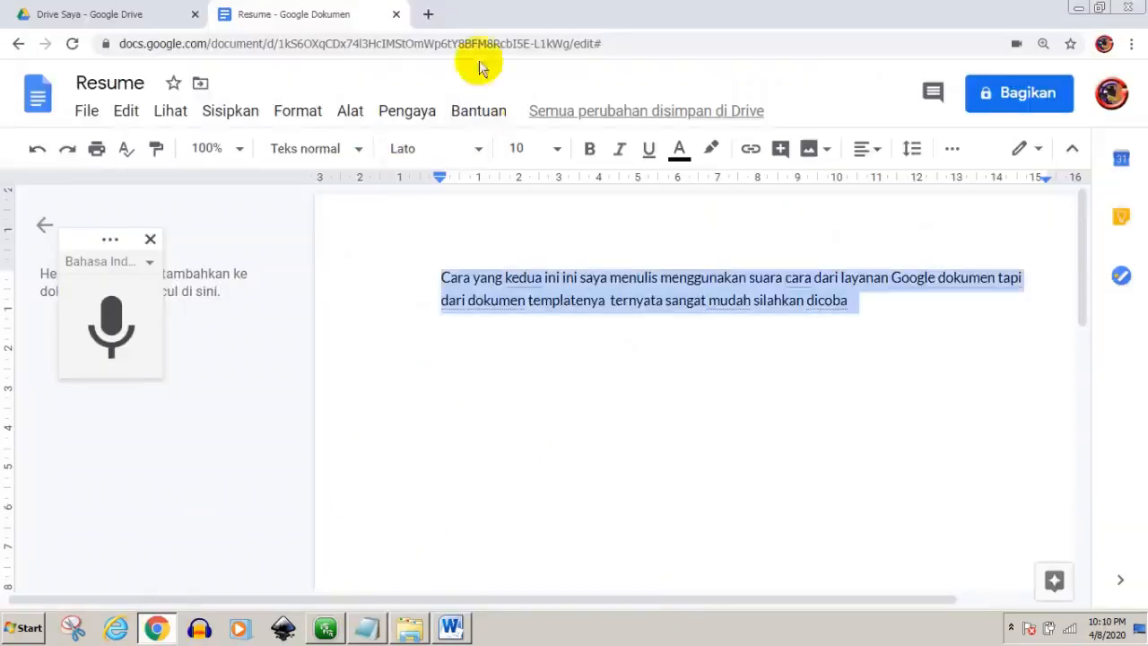
click(429, 14)
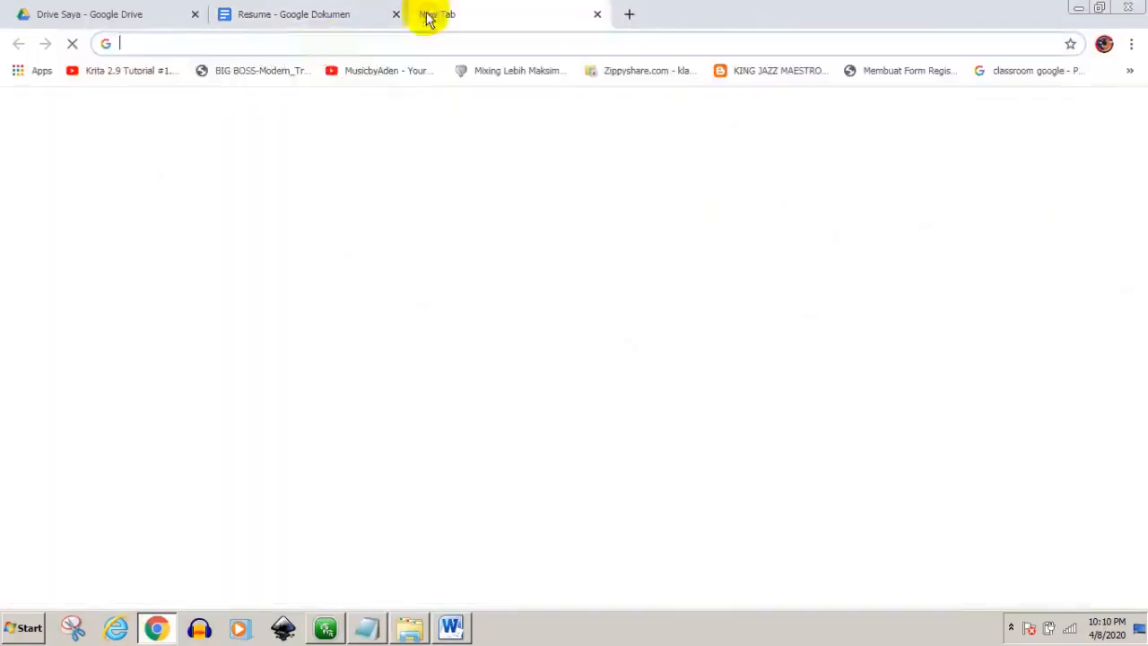
right_click(156, 42)
click(186, 120)
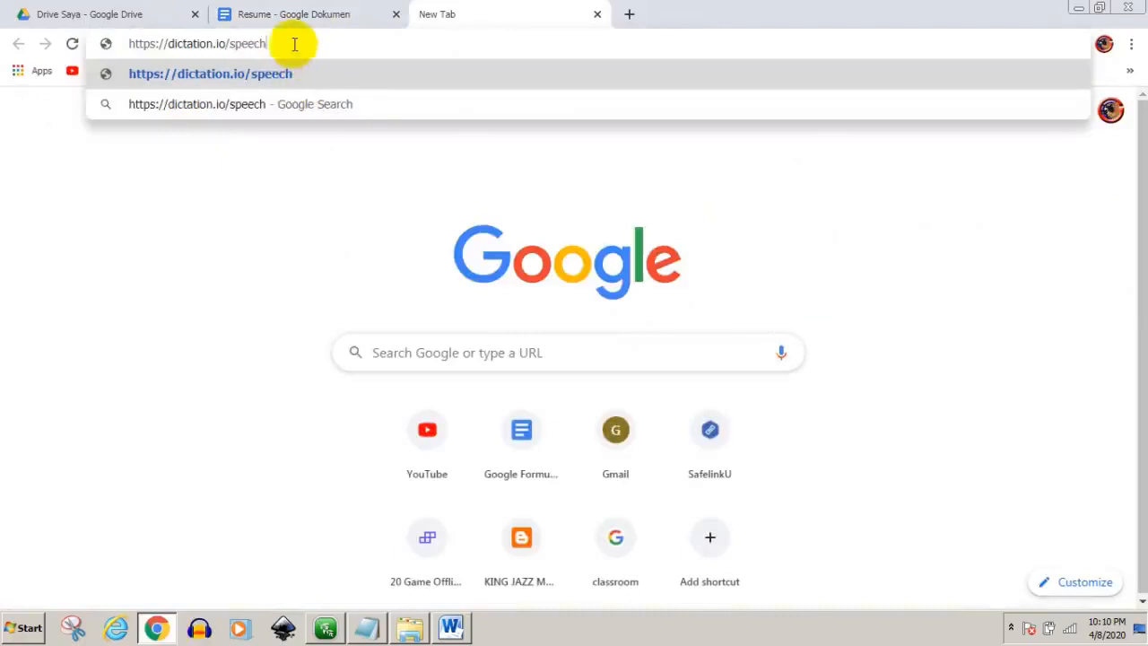
drag(277, 42, 125, 43)
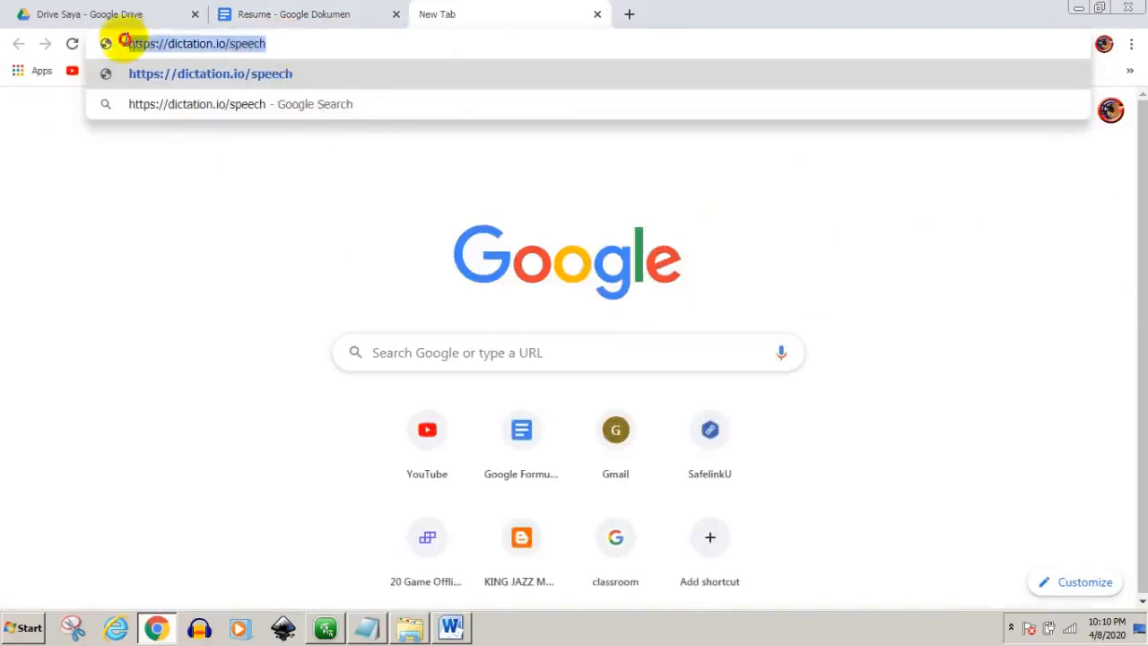
right_click(138, 43)
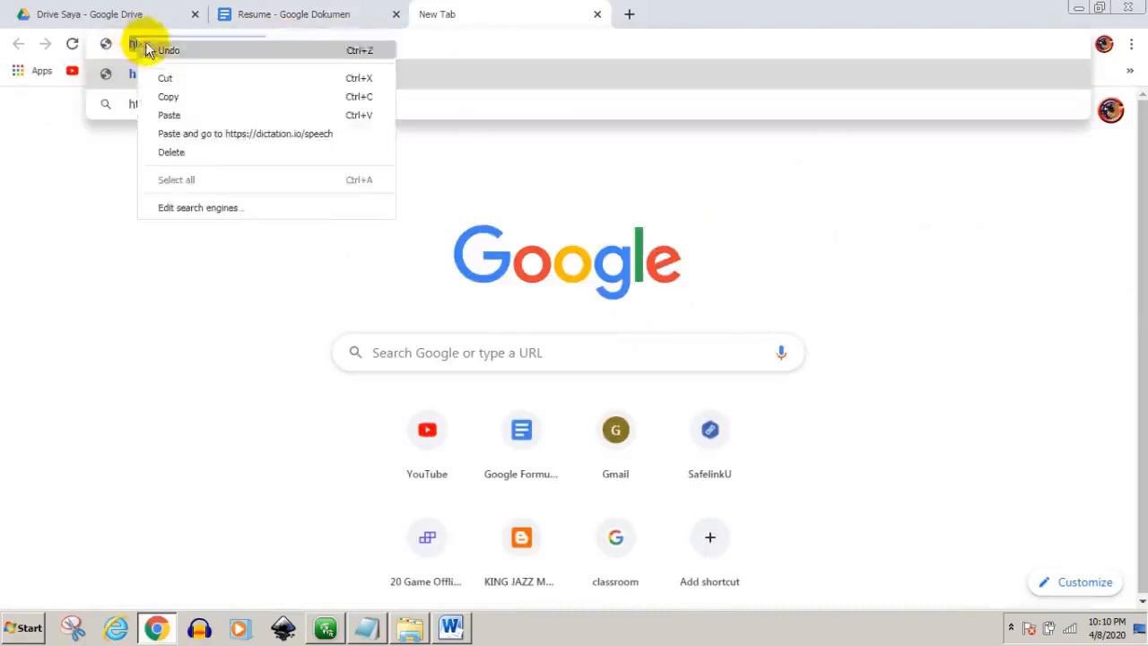
click(206, 136)
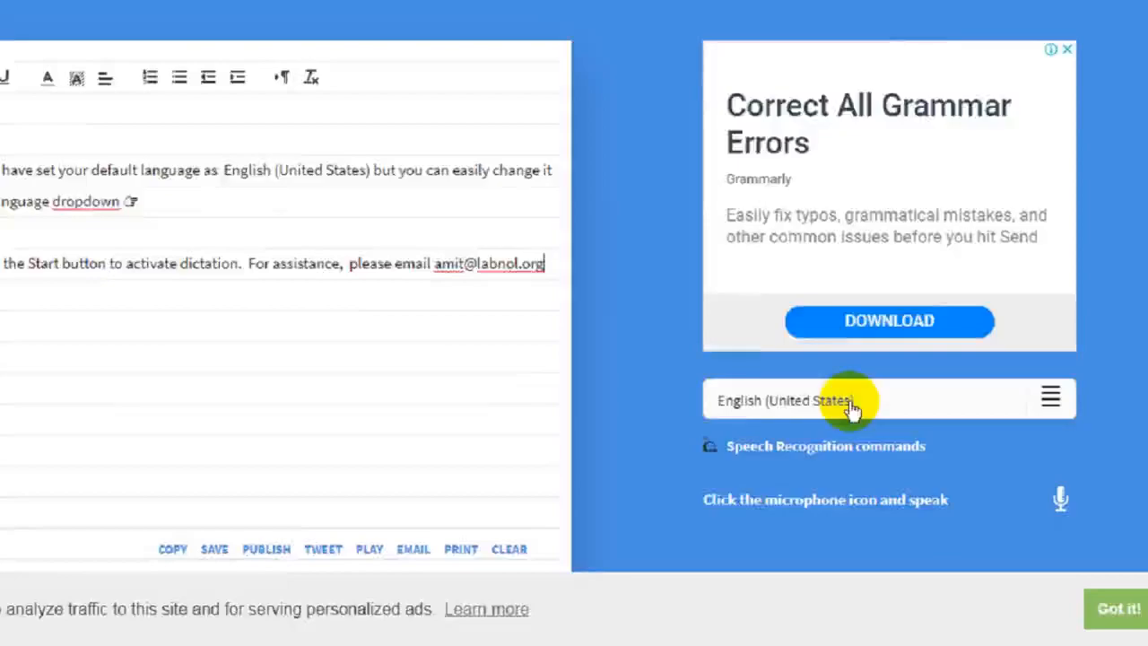
Step: Set the dictation language to Bahasa Indonesia
click(674, 301)
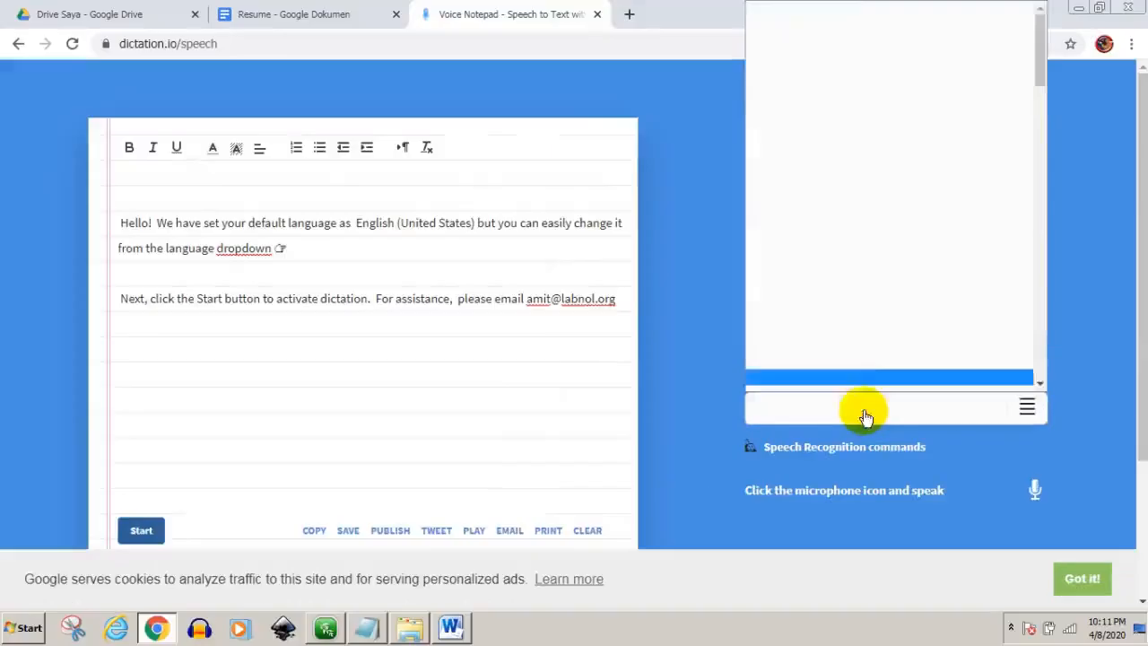
click(674, 301)
click(865, 414)
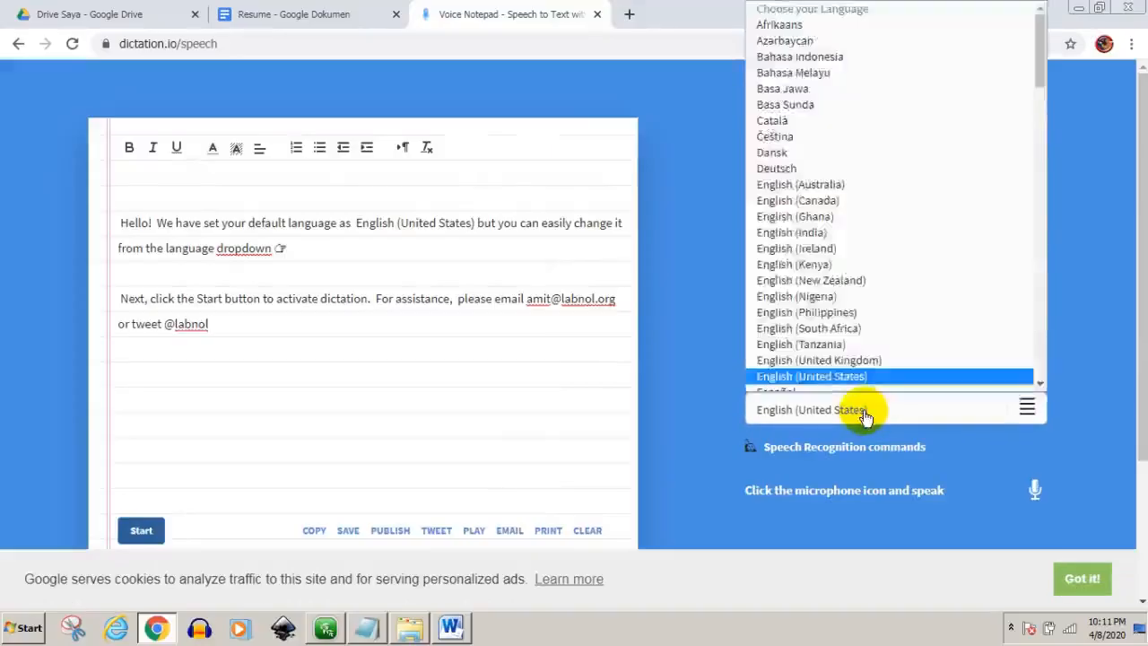
click(871, 410)
click(1027, 410)
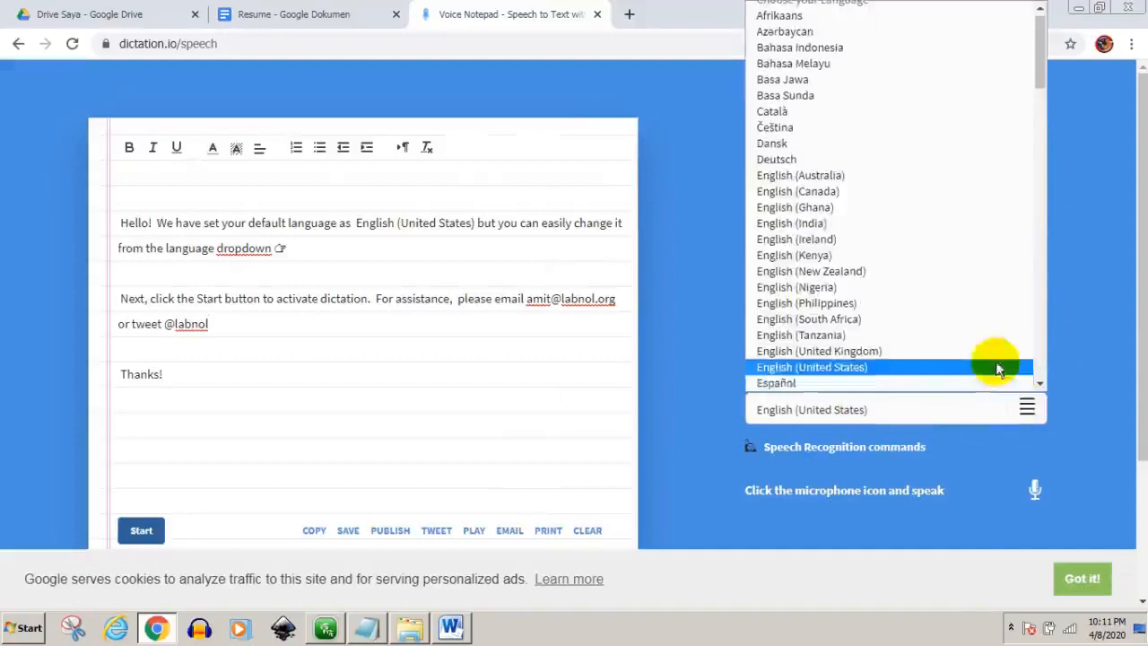
click(995, 373)
click(1023, 399)
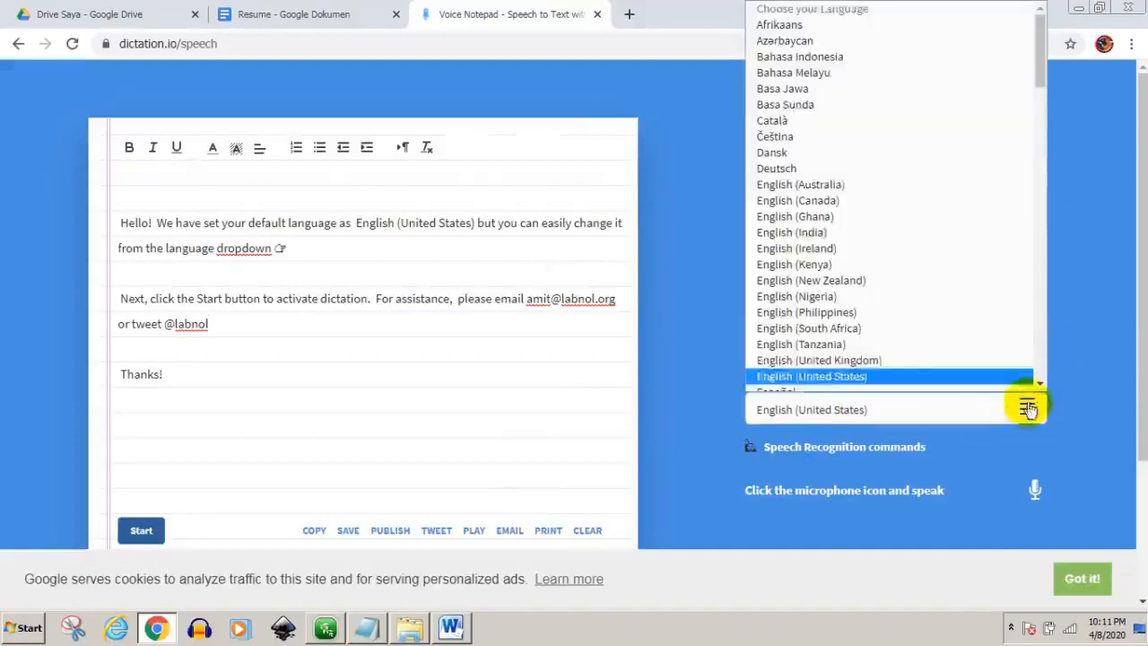
click(851, 49)
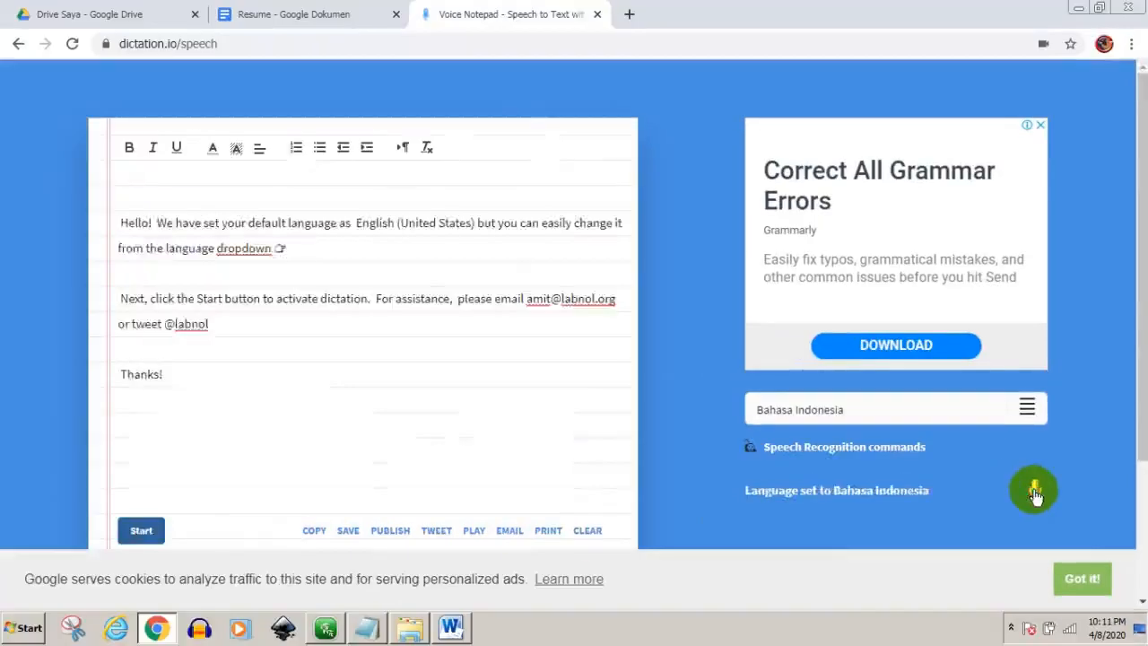
Step: Dictate the passage from "teman-teman Kalau yang ini" to "semoga ini bermanfaat" in place of the sample text, stop recording, and delete the stray word "SMK"
click(697, 300)
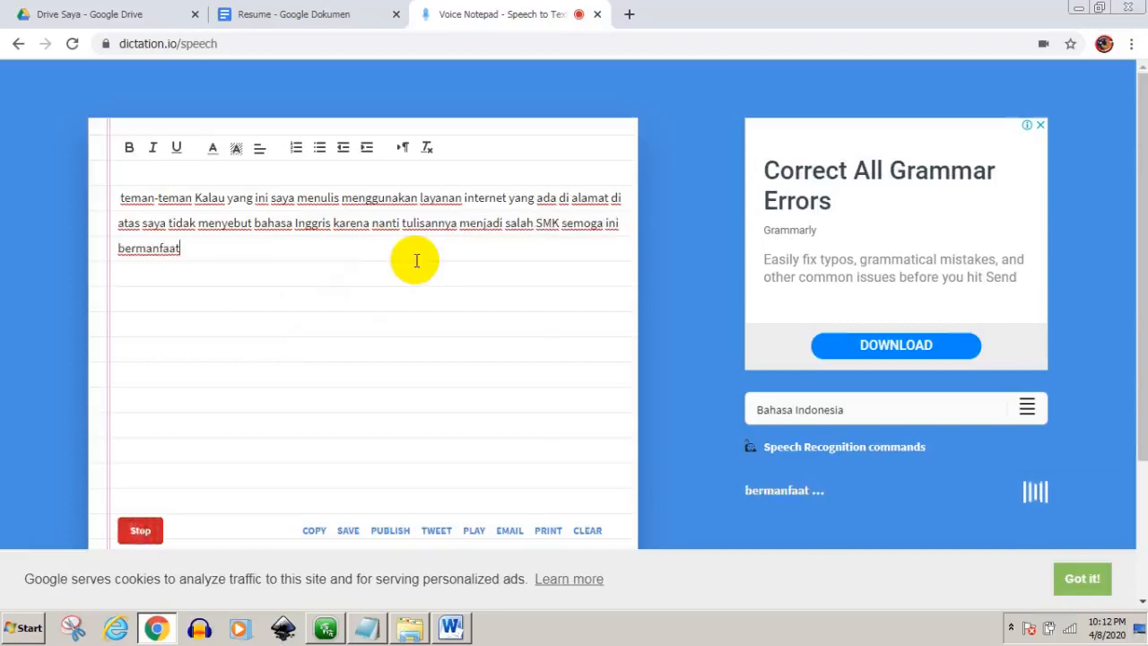
click(146, 534)
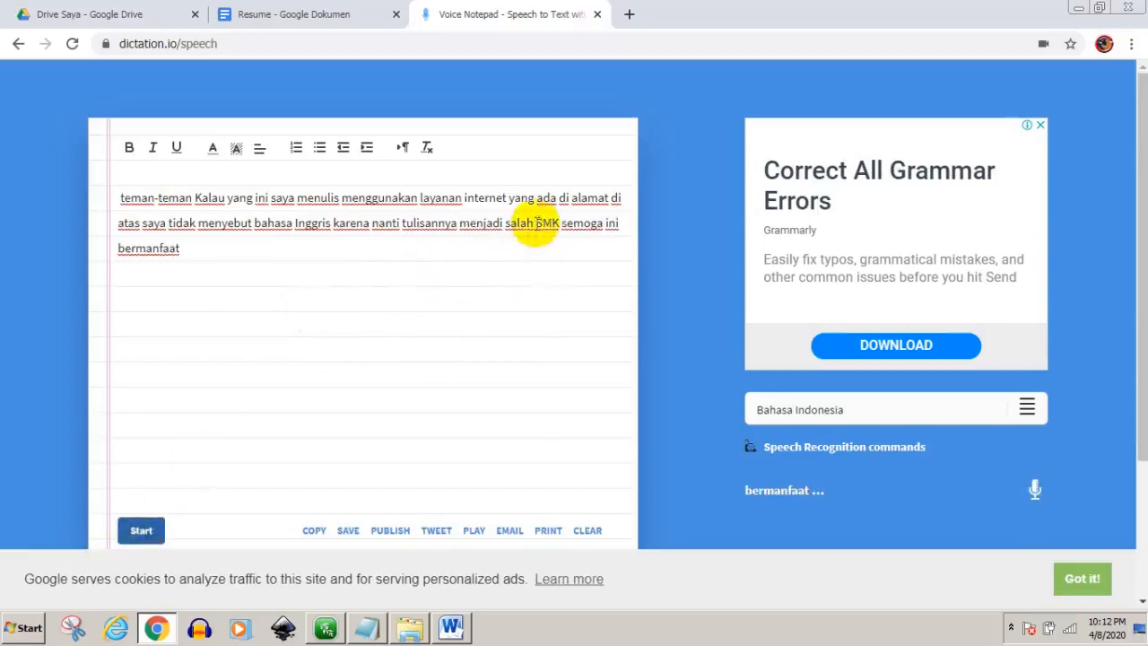
drag(536, 224, 558, 233)
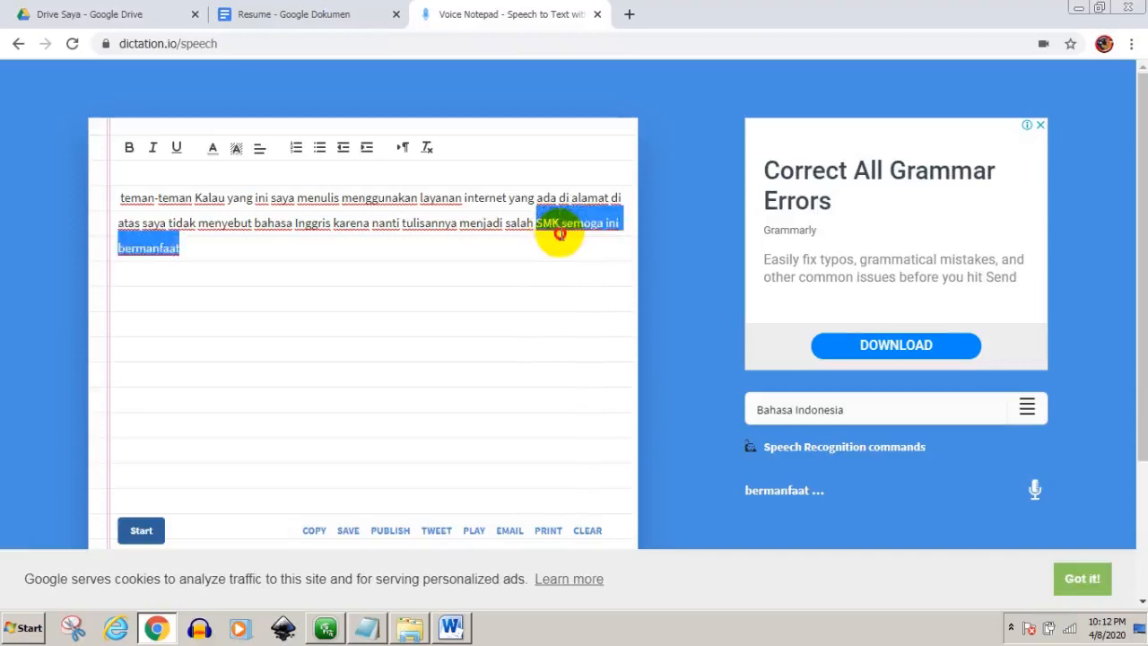
click(534, 221)
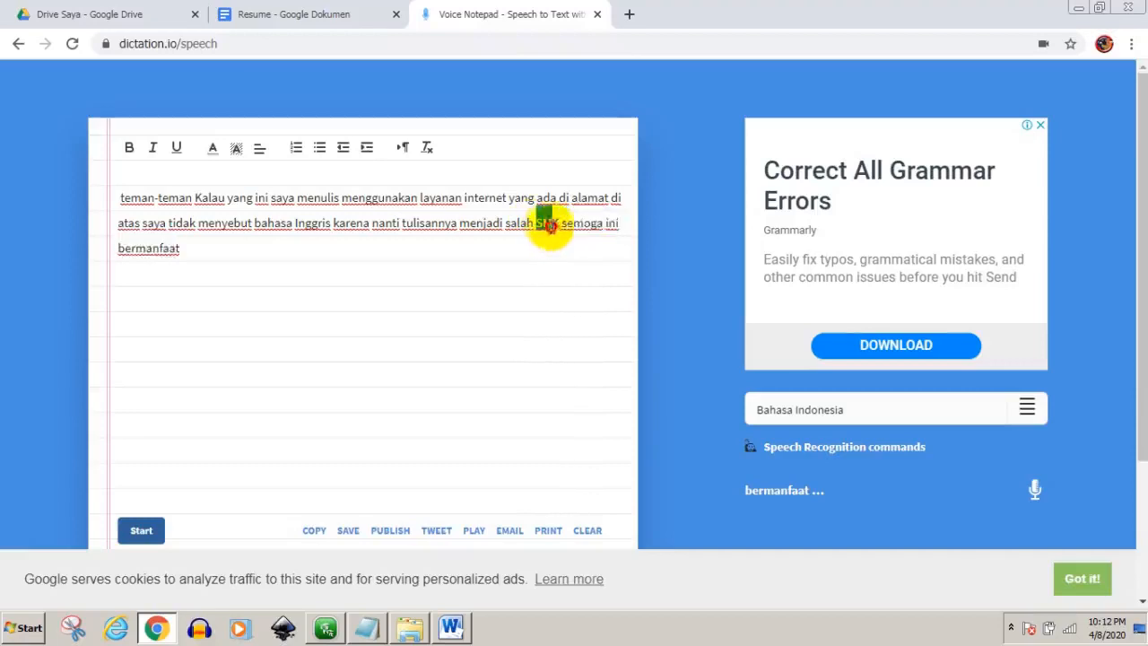
drag(543, 224, 556, 229)
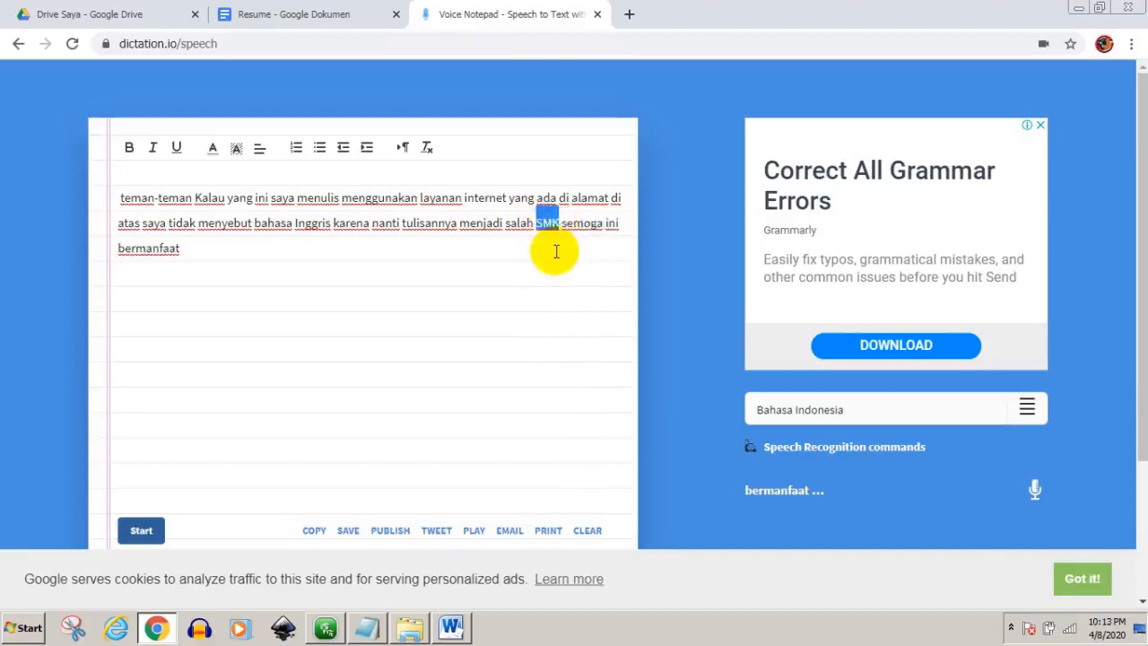
key(BackSpace)
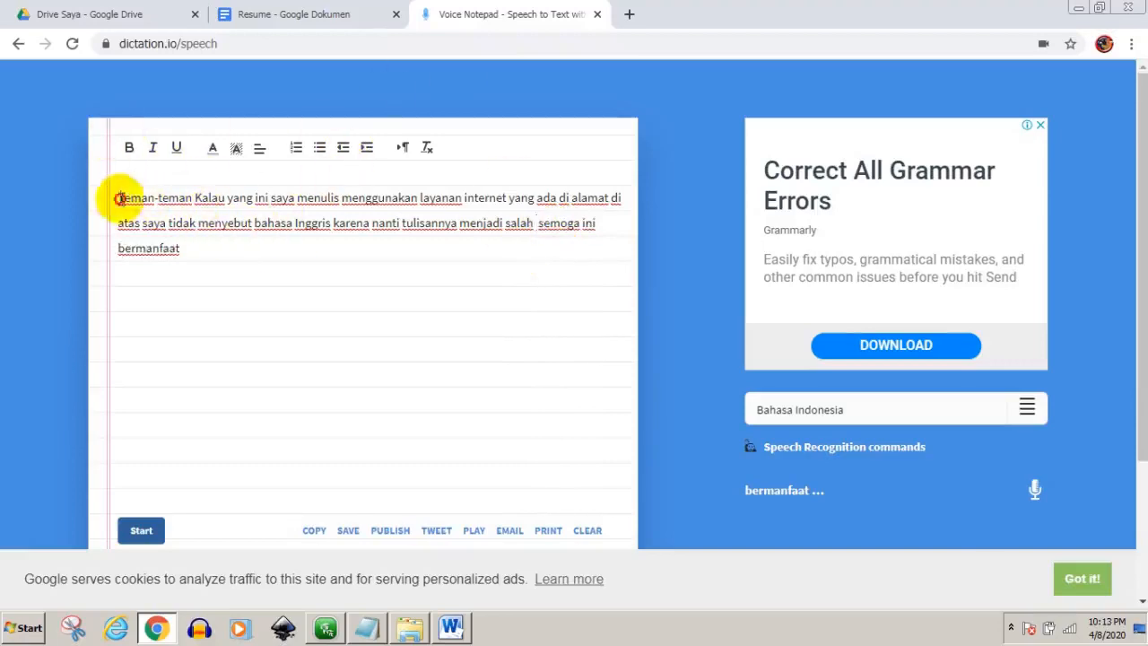
Step: Copy the whole dictated passage into the Word document below the second paragraph, keeping the source formatting, and add a new line after it
drag(126, 197, 233, 255)
right_click(239, 222)
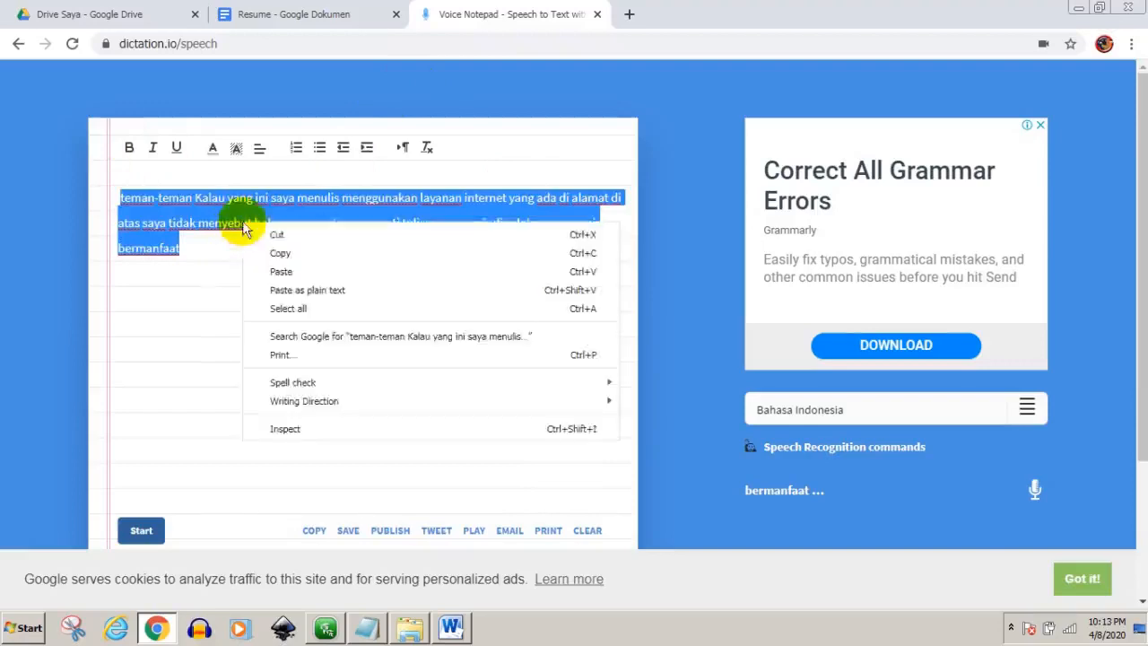
click(280, 254)
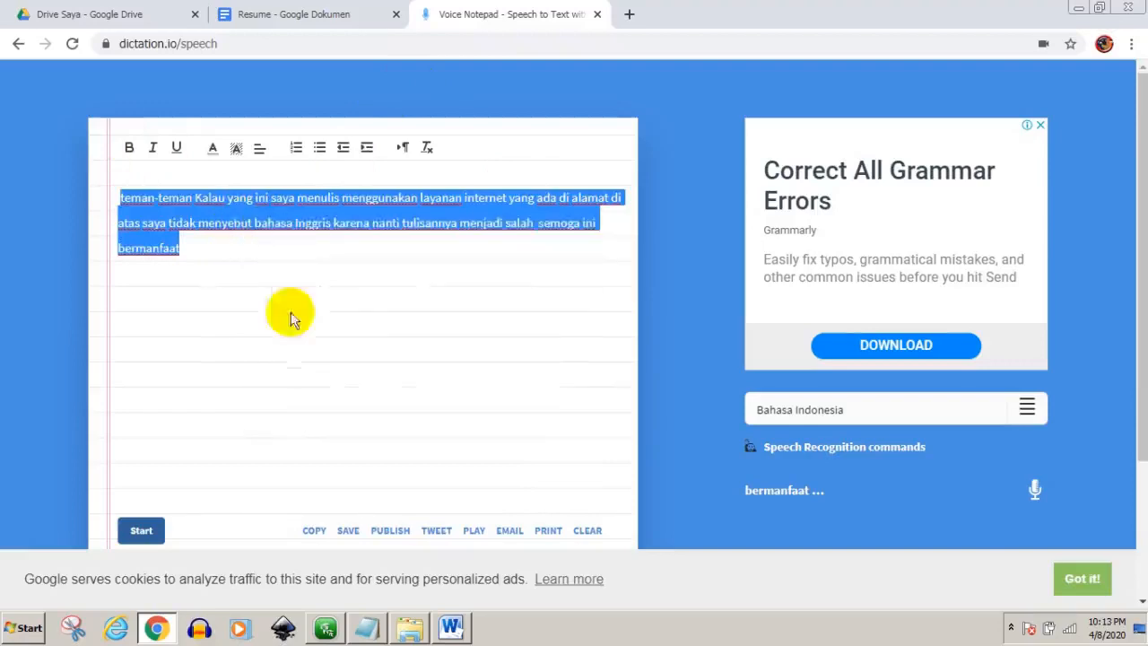
click(450, 628)
key(Return)
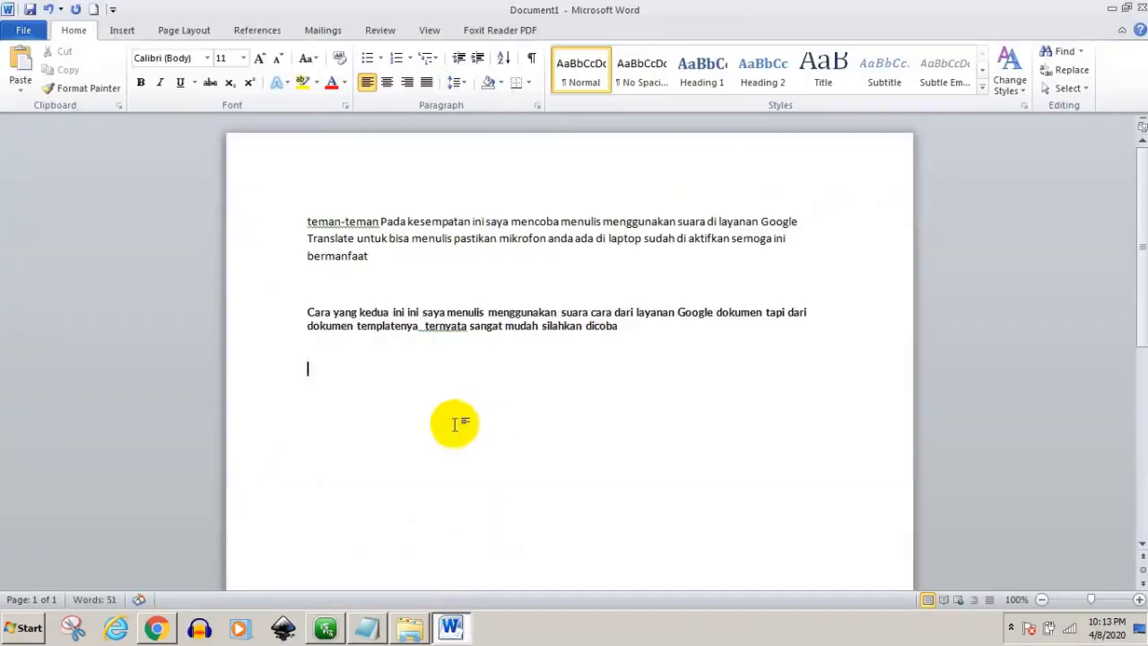
right_click(433, 405)
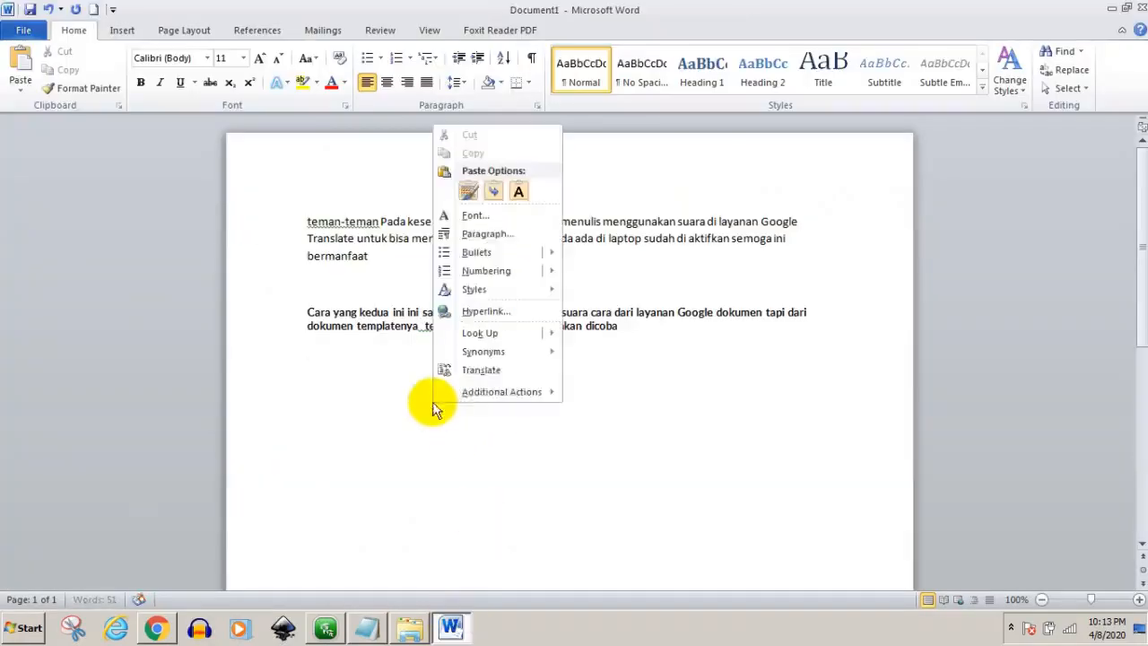
click(467, 190)
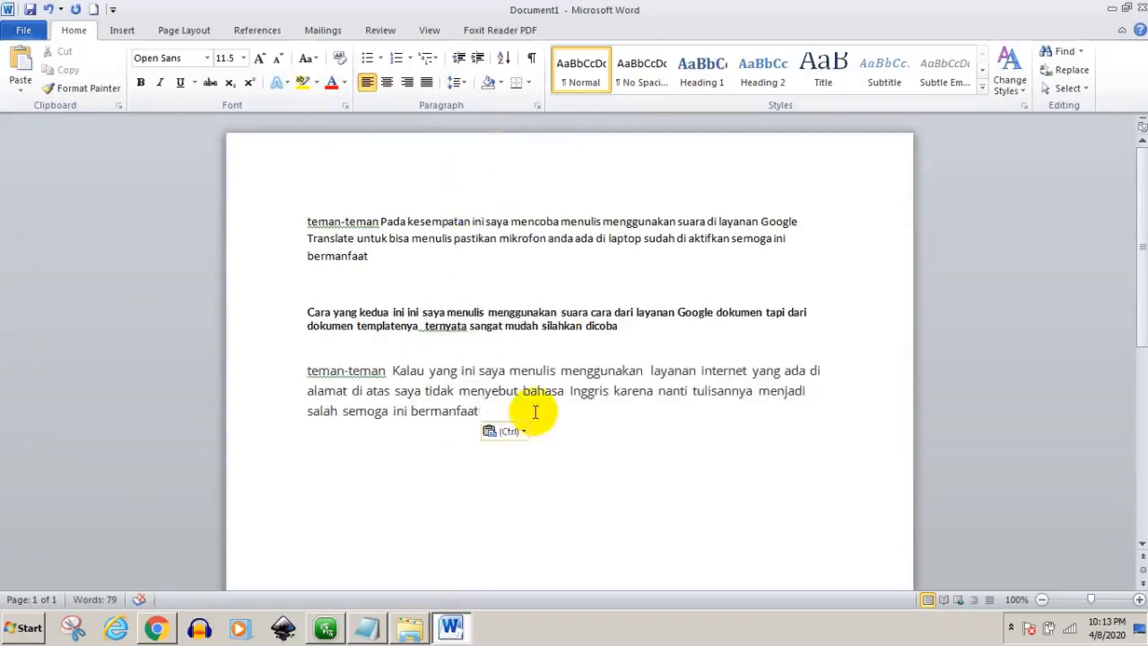
key(Return)
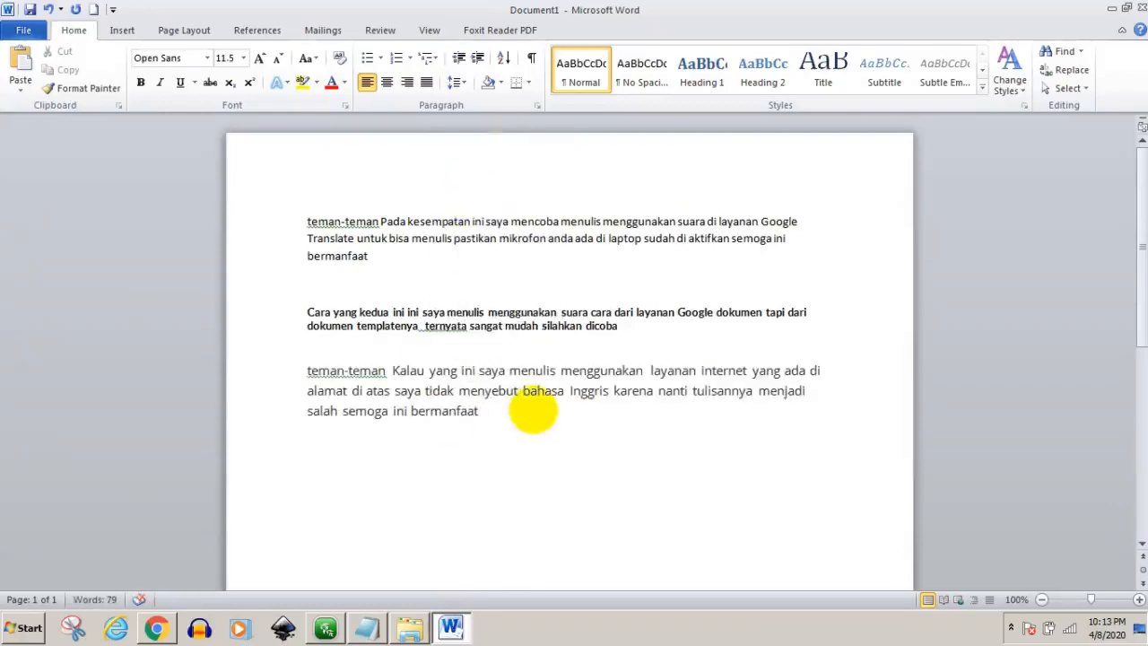
click(365, 626)
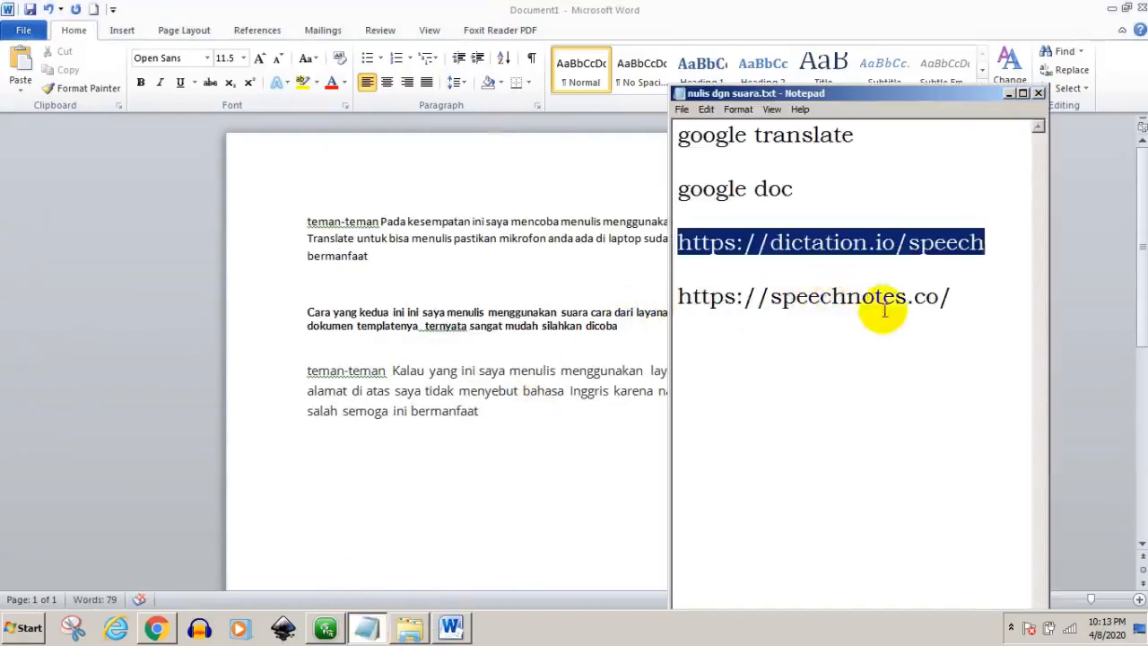
drag(968, 297, 679, 302)
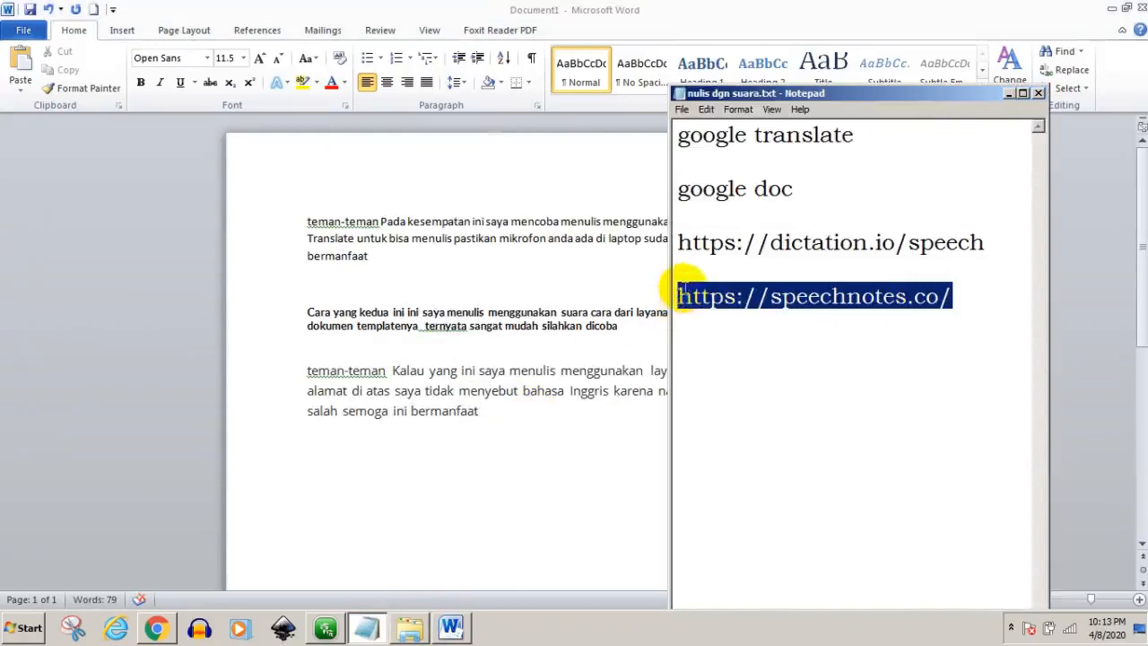
click(1008, 93)
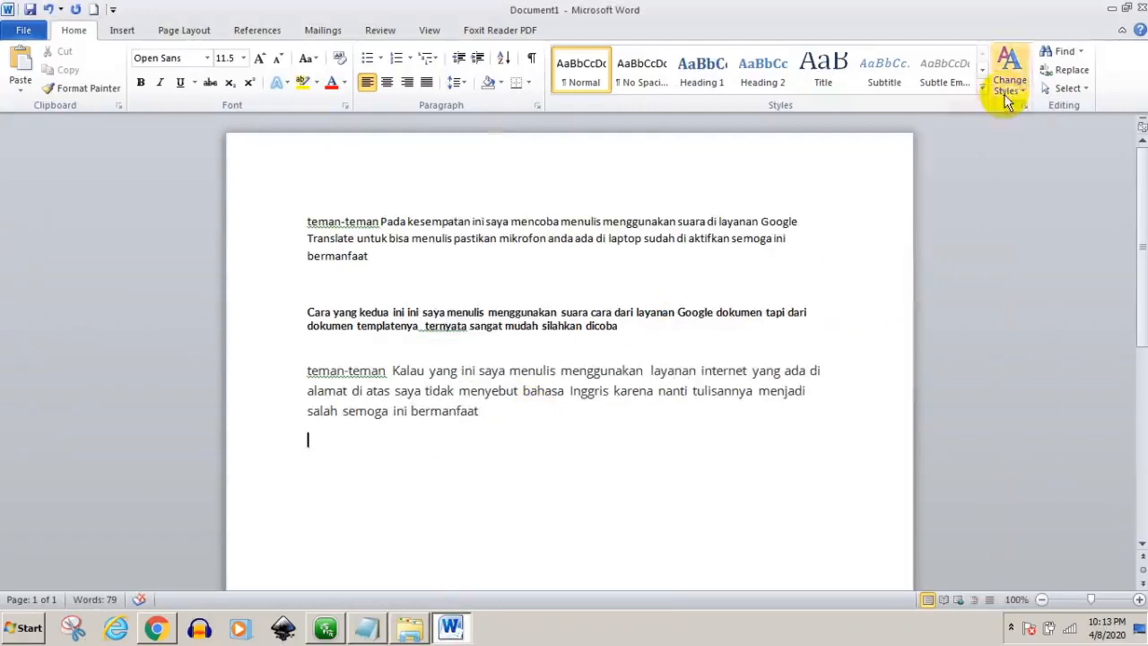